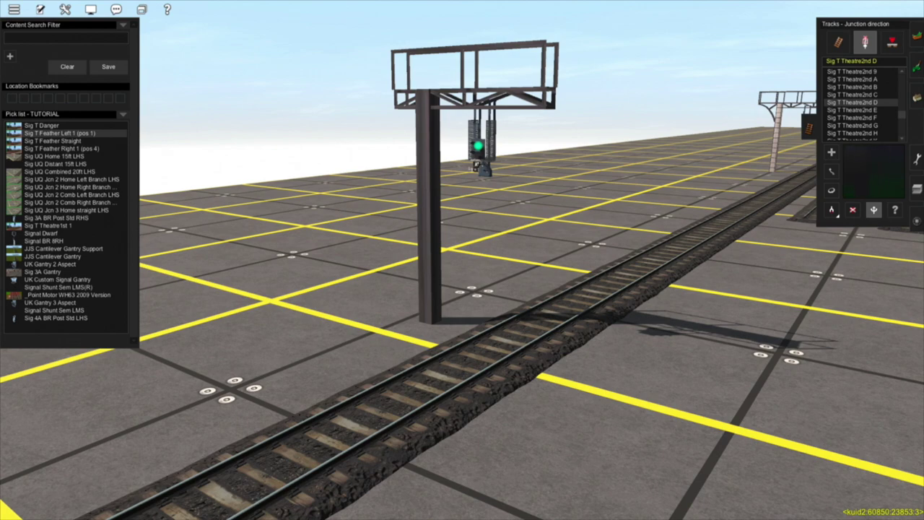
Sample the cantilever gantry's support post, try moving it as an ordinary object, and undo the move
mouse_move(462, 260)
right_mouse_down()
mouse_move(511, 285)
mouse_move(443, 234)
mouse_move(472, 260)
right_mouse_up()
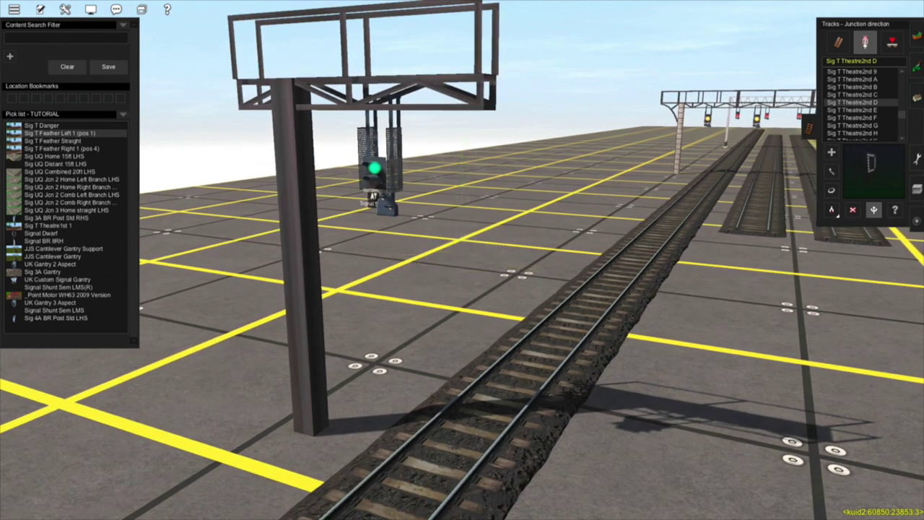
key("F3")
key("g")
left_click(310, 368)
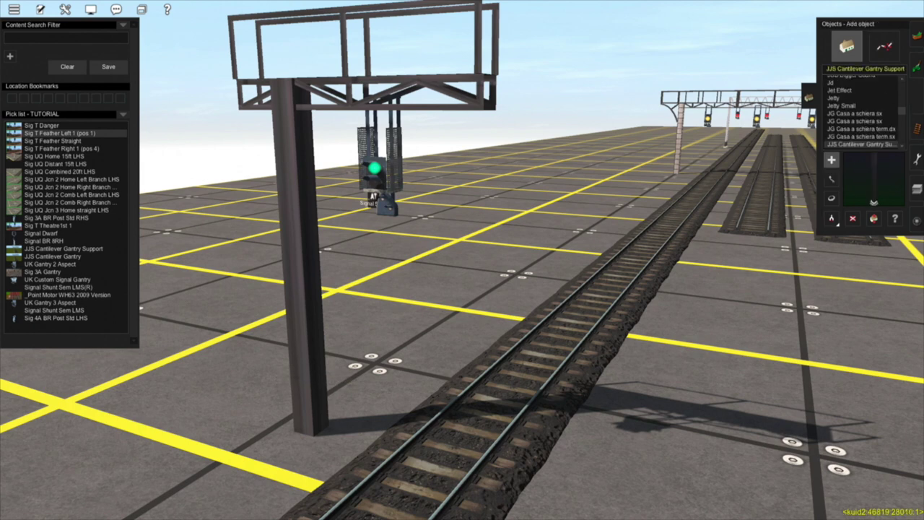
key("m")
left_click_drag(310, 423, 531, 382)
key("ctrl+z")
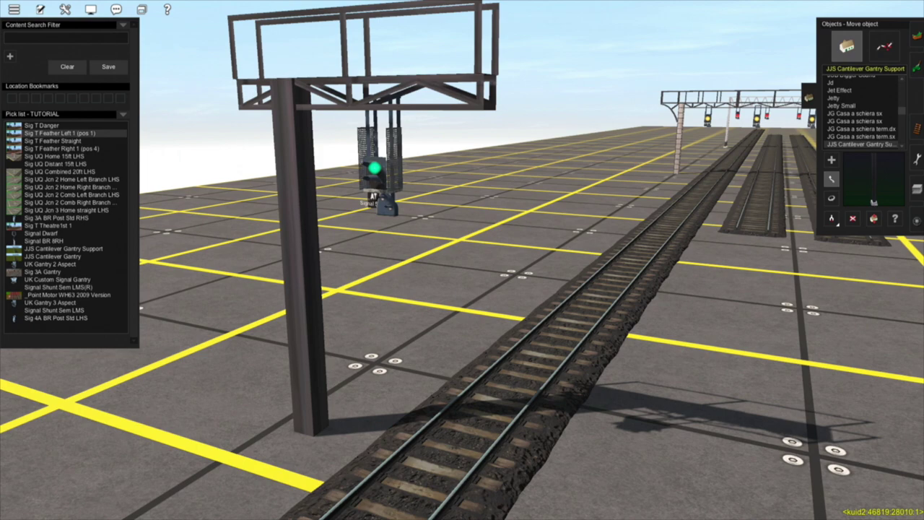
Try repositioning the cantilever gantry by its near spline point with the spline Move tool, and undo the move
left_click(884, 47)
left_click(832, 179)
left_click_drag(486, 462, 497, 370)
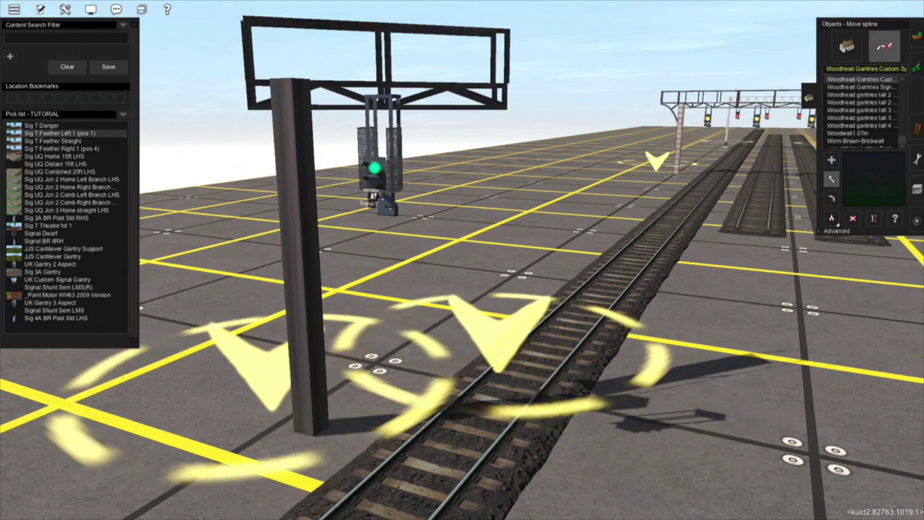
key("ctrl+z")
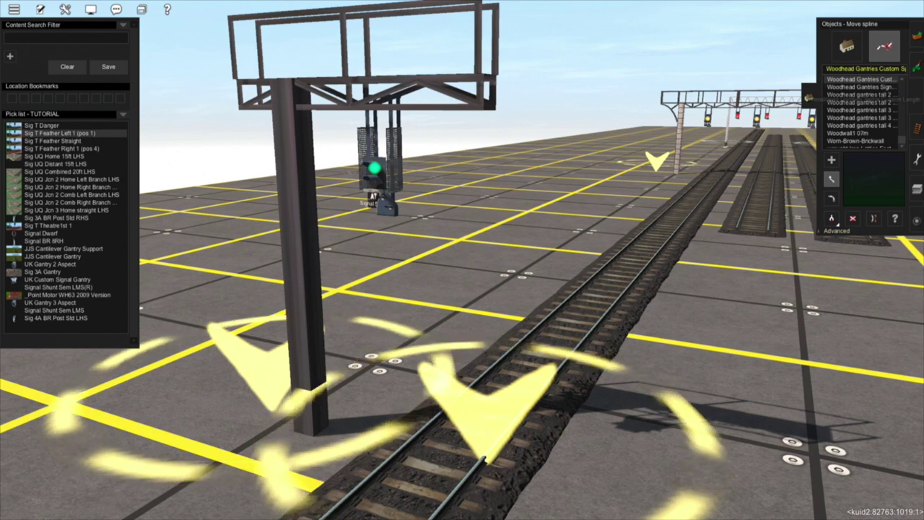
Switch to moving trackside objects and adjust the position of the green signal hanging from the cantilever gantry
left_click(917, 128)
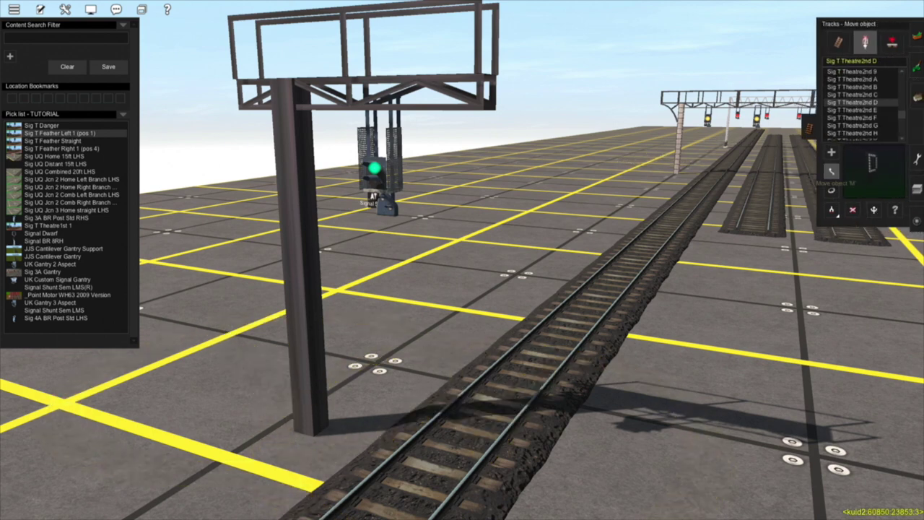
left_click_drag(375, 177, 373, 197)
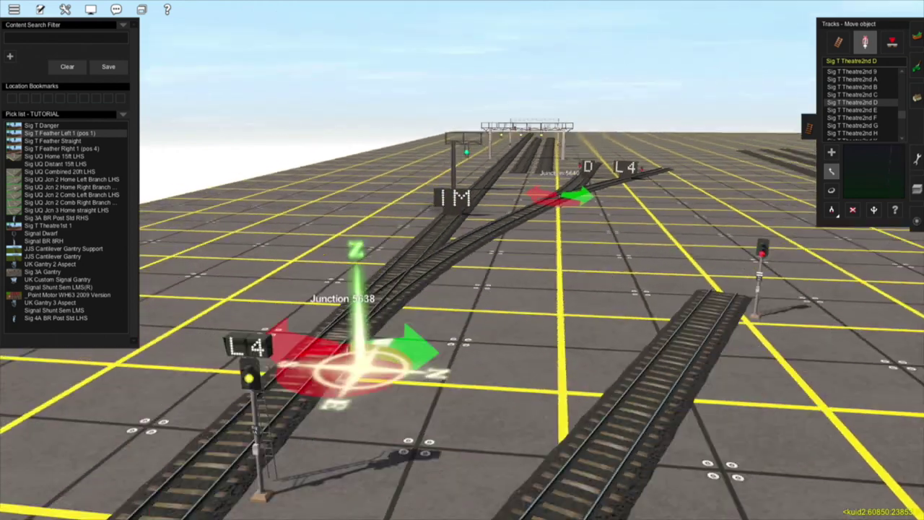
Examine the post signals with theatre indicators near the junctions, the single cantilever gantry and the three-track signal gantry
right_click_drag(359, 368, 462, 260)
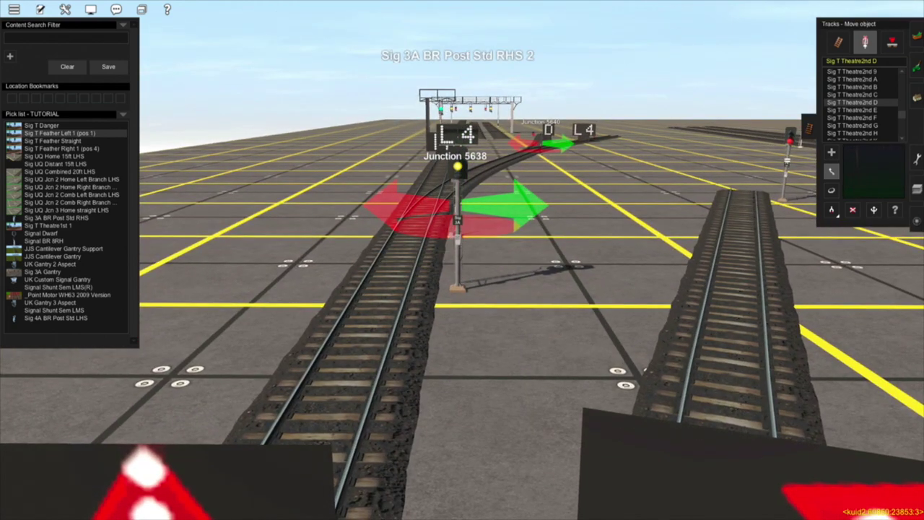
right_click(438, 218)
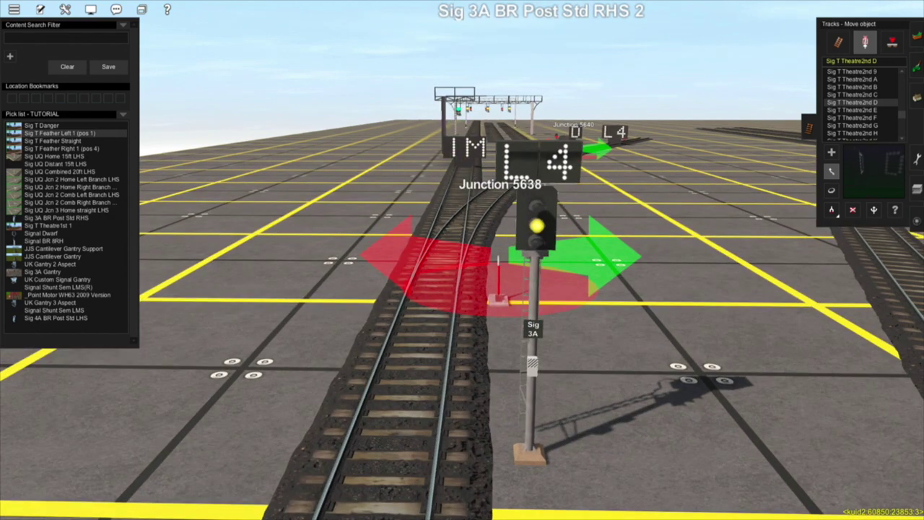
right_click_drag(473, 230, 479, 260)
right_click_drag(478, 176, 464, 257)
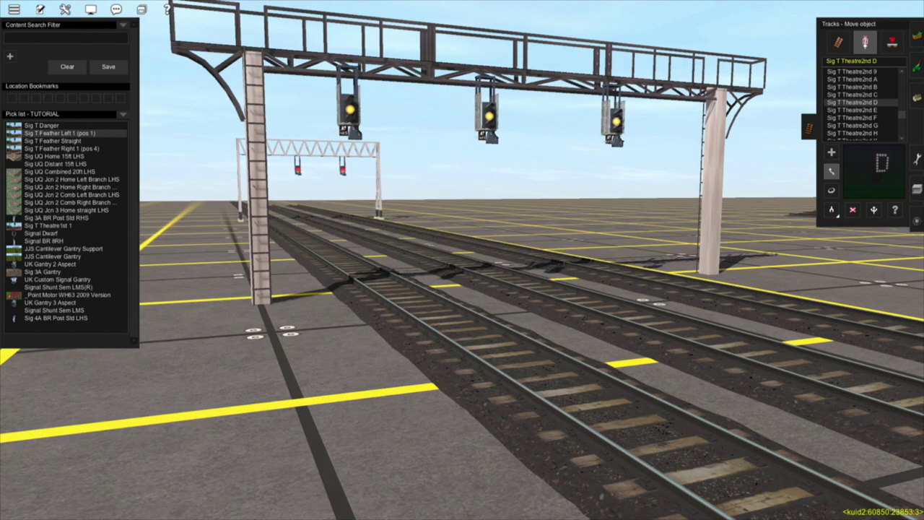
right_click_drag(462, 260, 390, 318)
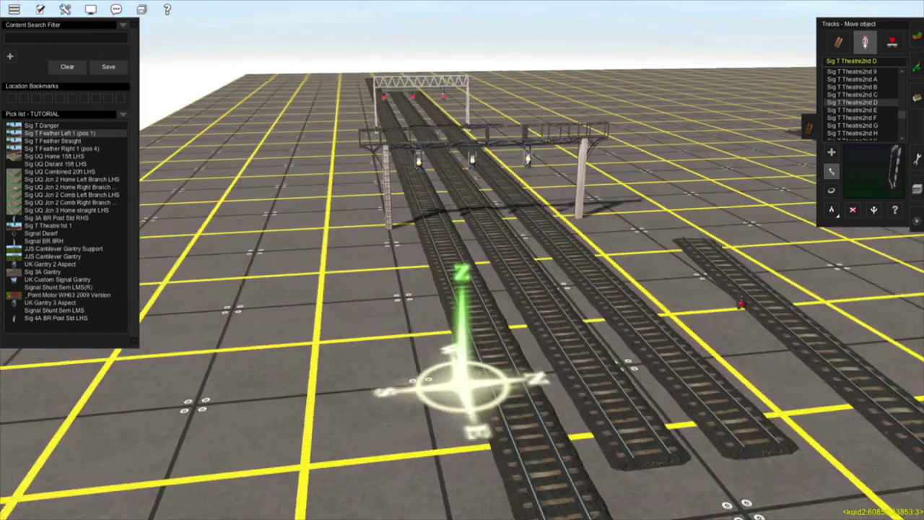
key("Up")
key("Up")
key("Up")
key("Up")
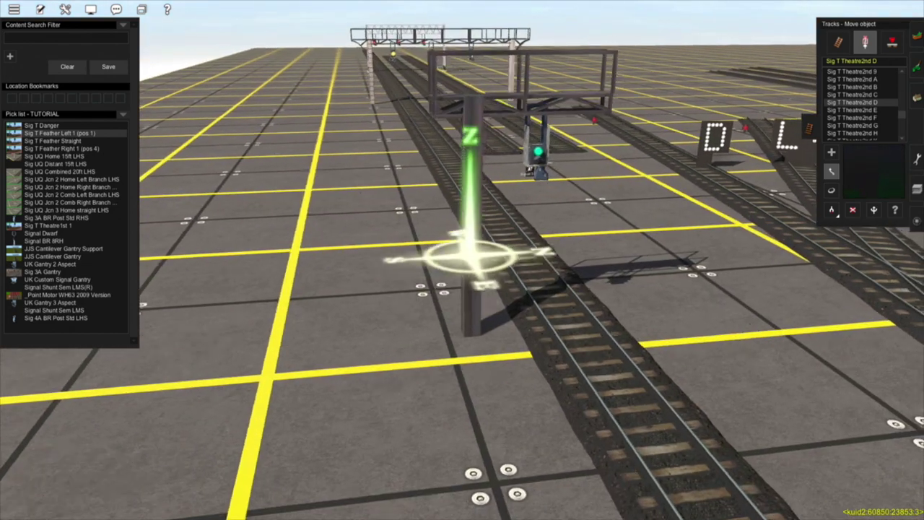
key("Up")
key("Up")
key("Up")
key("Up")
mouse_move(462, 260)
right_mouse_down()
mouse_move(455, 332)
mouse_move(468, 263)
right_mouse_up()
key("Right")
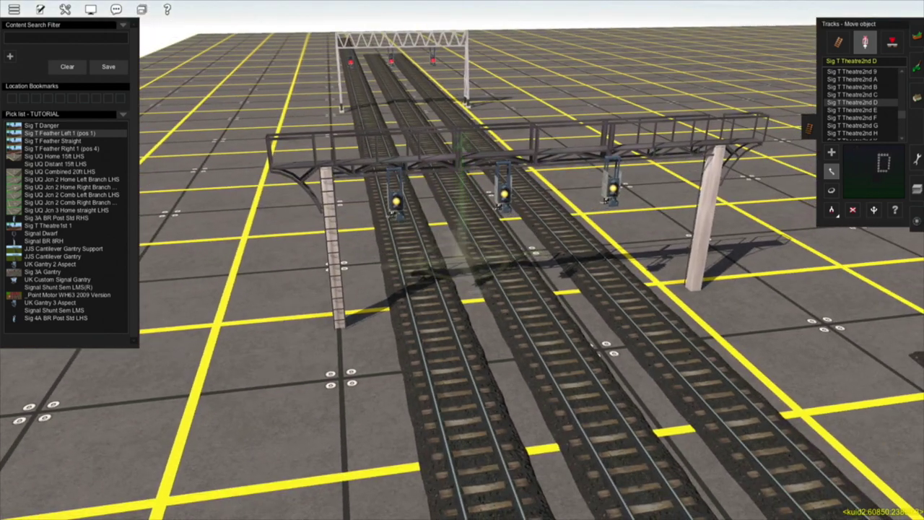
Place a JJS Cantilever Gantry spline across the tracks in front of the existing three-signal gantry
left_click(917, 97)
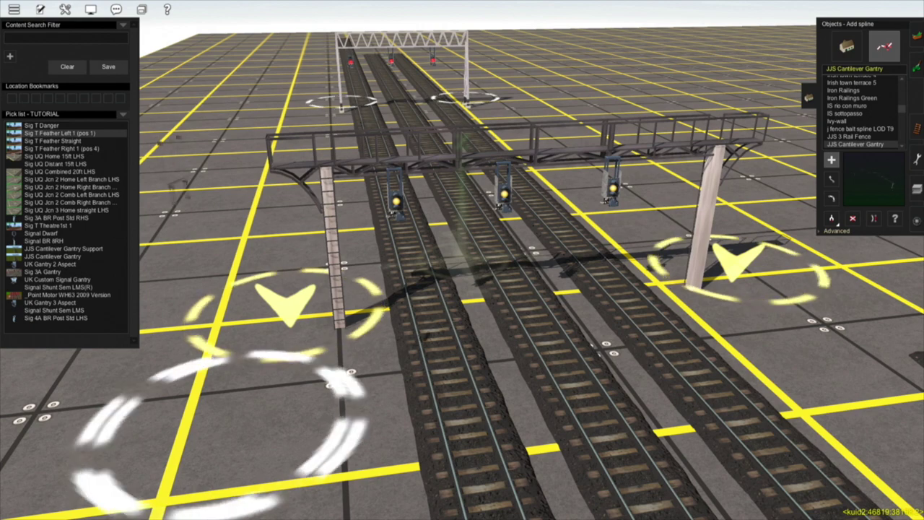
left_click_drag(286, 431, 420, 433)
key("Up")
key("Left")
right_click(441, 427)
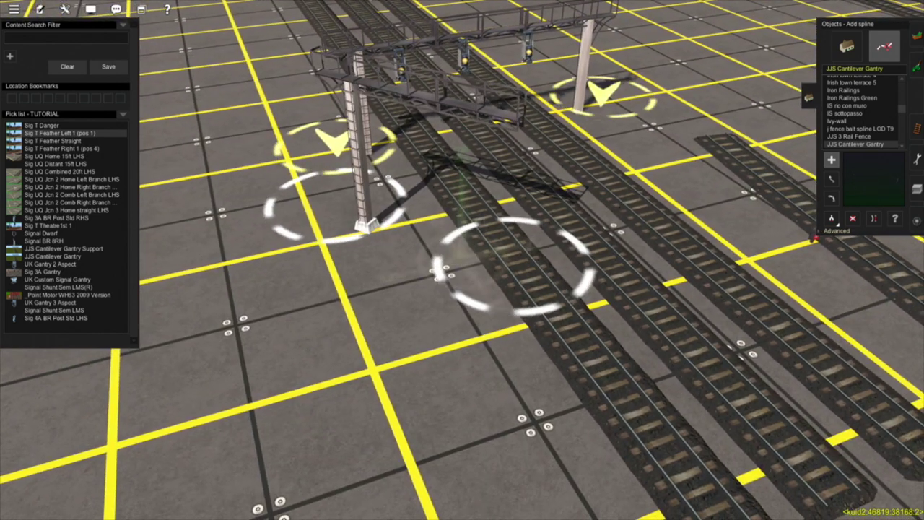
left_click_drag(514, 265, 657, 268)
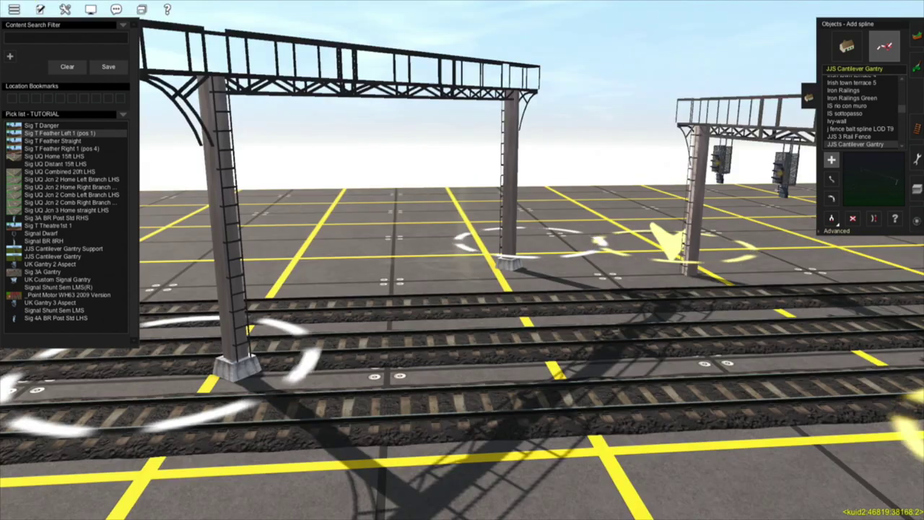
Lower the near end of the new gantry to sink its footing below ground, and sample that spline point's height
right_click(429, 311)
right_click_drag(444, 272, 462, 261)
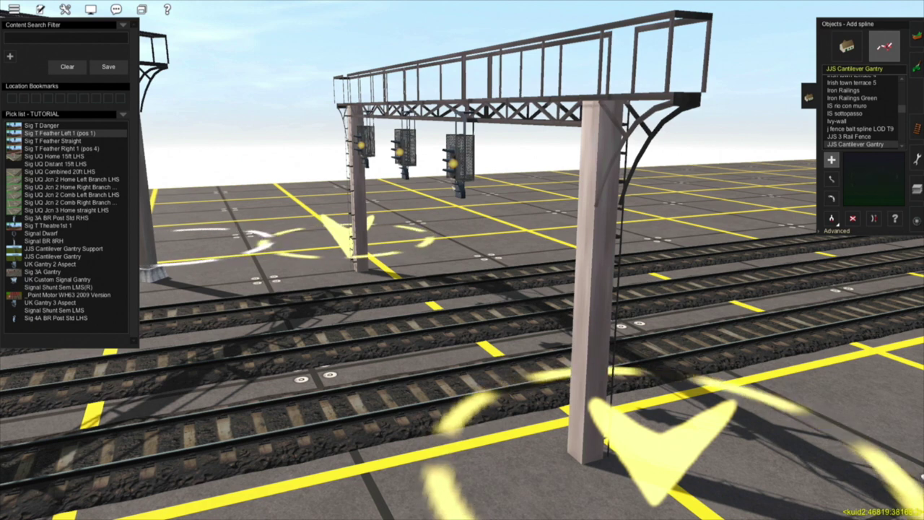
right_click_drag(305, 293, 340, 263)
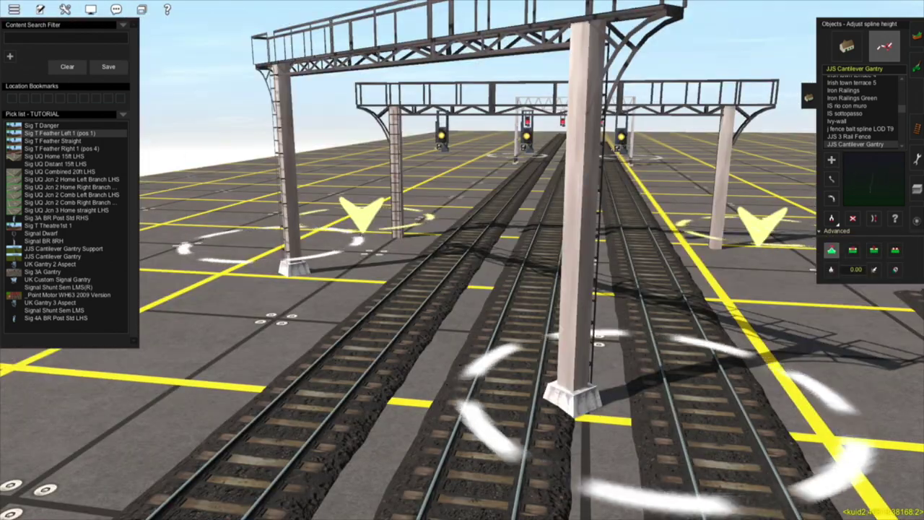
left_click_drag(651, 426, 651, 433)
left_click(831, 269)
left_click(646, 432)
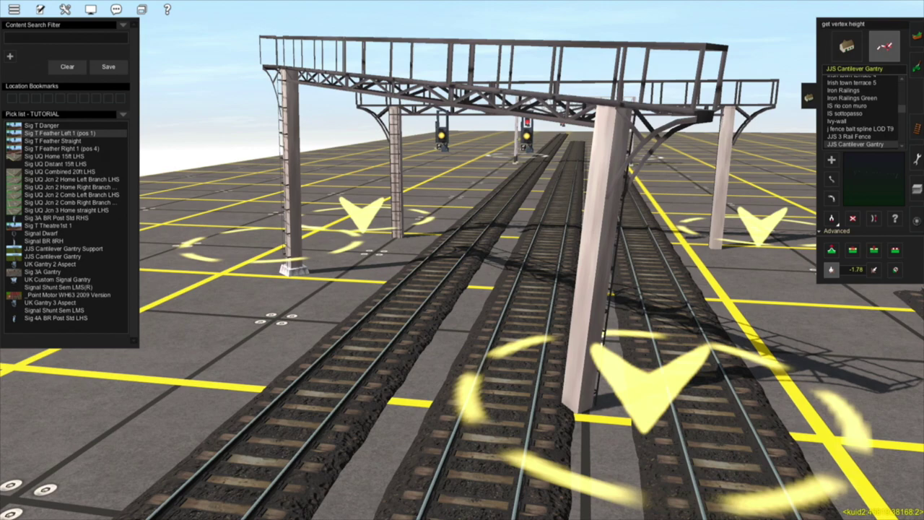
Try applying the sampled height of -1.78 to the new gantry's other spline point, and delete the new gantry
left_click(874, 270)
scroll(462, 274, "down", 5)
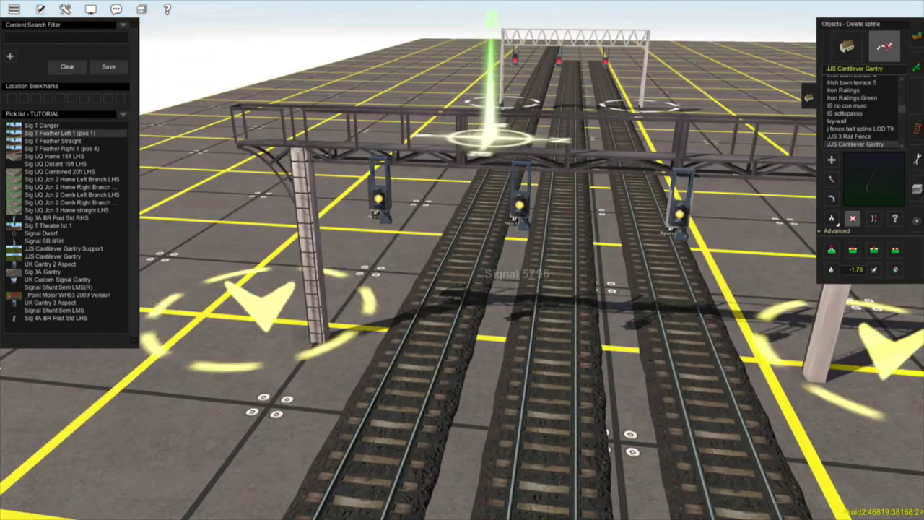
key("Up")
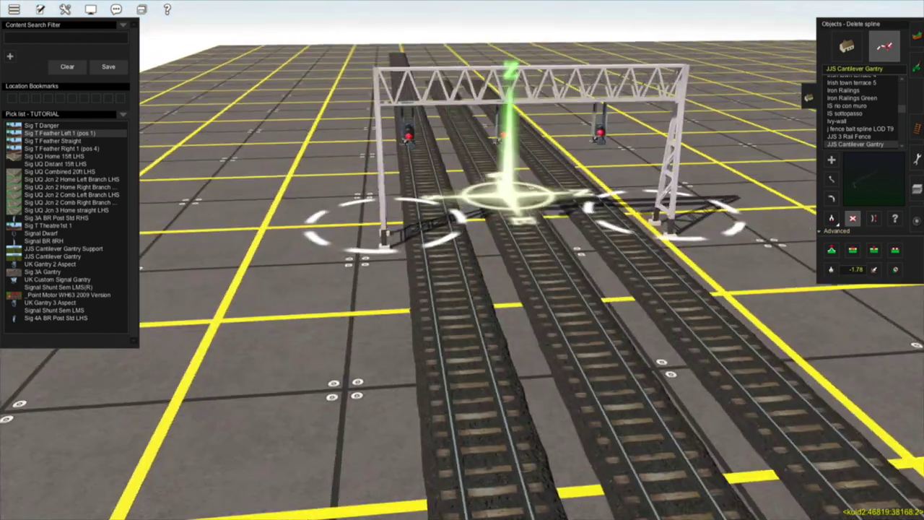
scroll(462, 274, "down", 3)
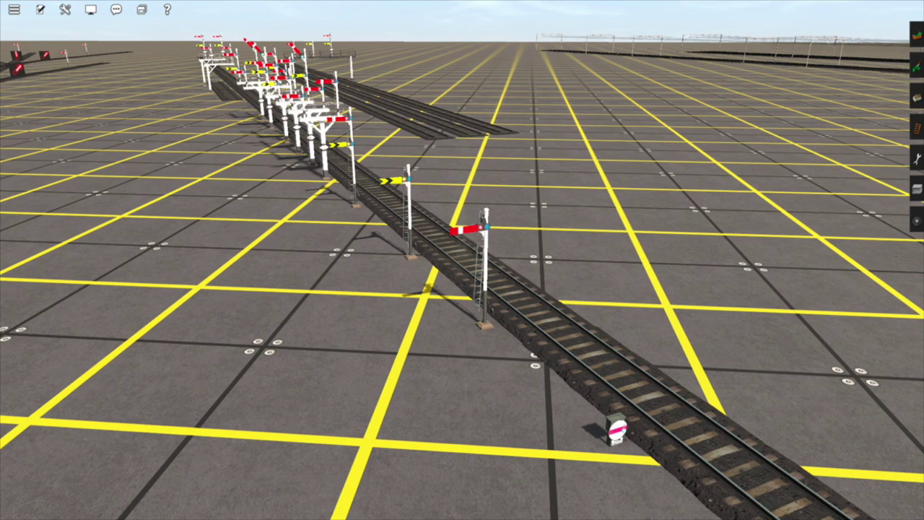
Inspect the ground disc and the single-post home, distant and combined semaphore signals along the line
right_click_drag(462, 260, 498, 228)
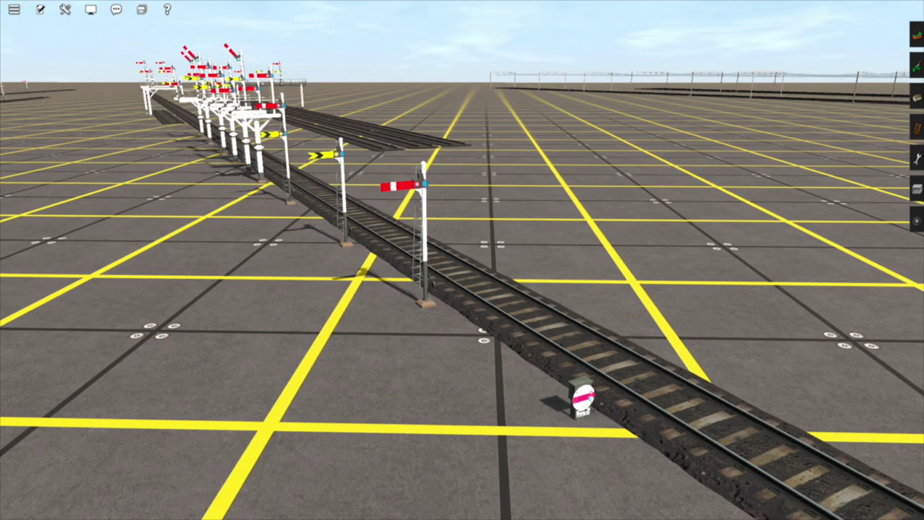
right_click(578, 270)
scroll(520, 281, "up", 5)
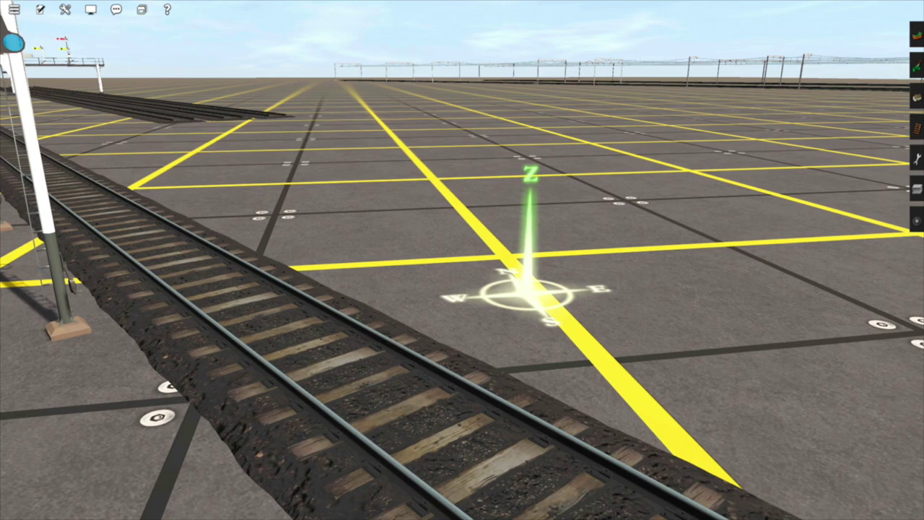
right_click(469, 404)
right_click_drag(460, 289, 462, 216)
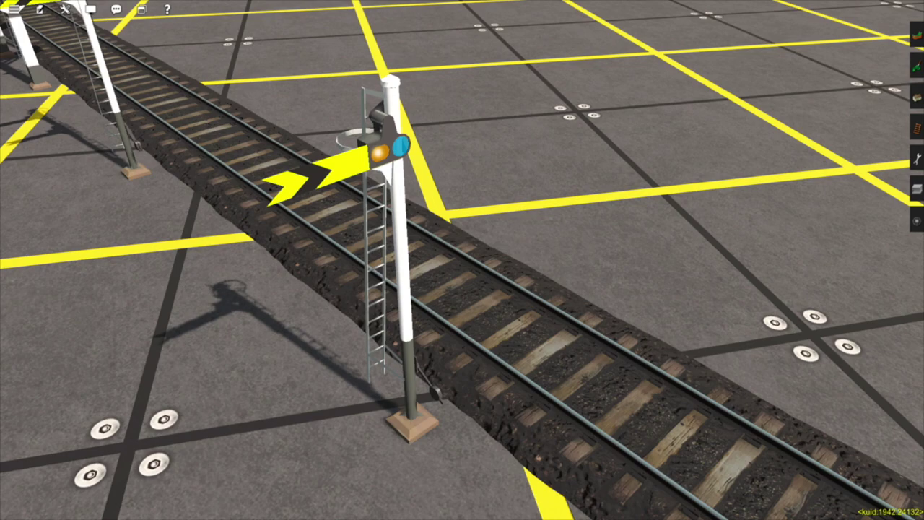
right_click_drag(390, 231, 454, 250)
scroll(379, 213, "down", 5)
scroll(462, 263, "up", 3)
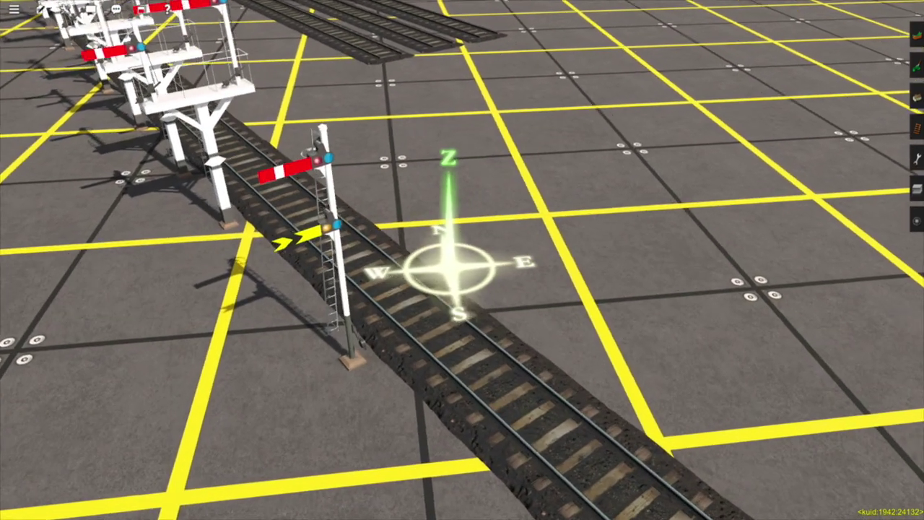
scroll(452, 259, "up", 3)
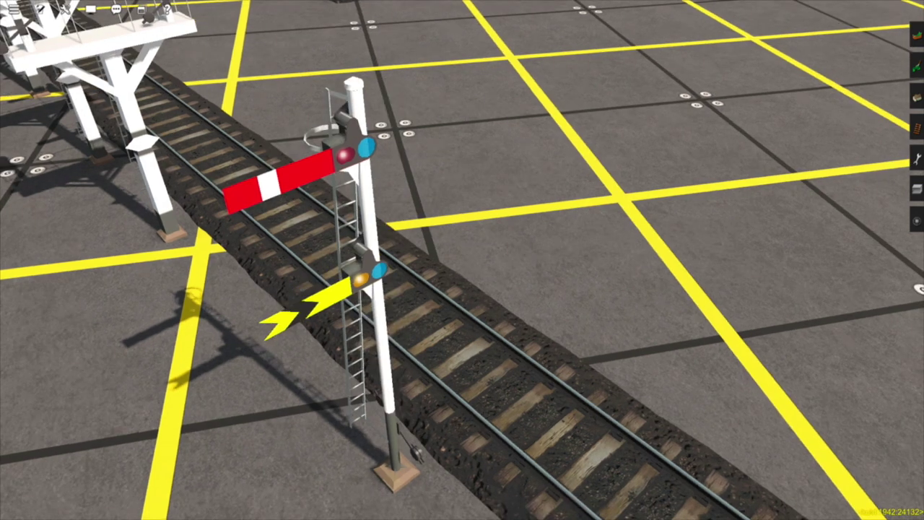
Inspect the two-post and three-post bracket junction semaphores, comparing the home-only and combined home and distant versions
right_click_drag(419, 220, 468, 266)
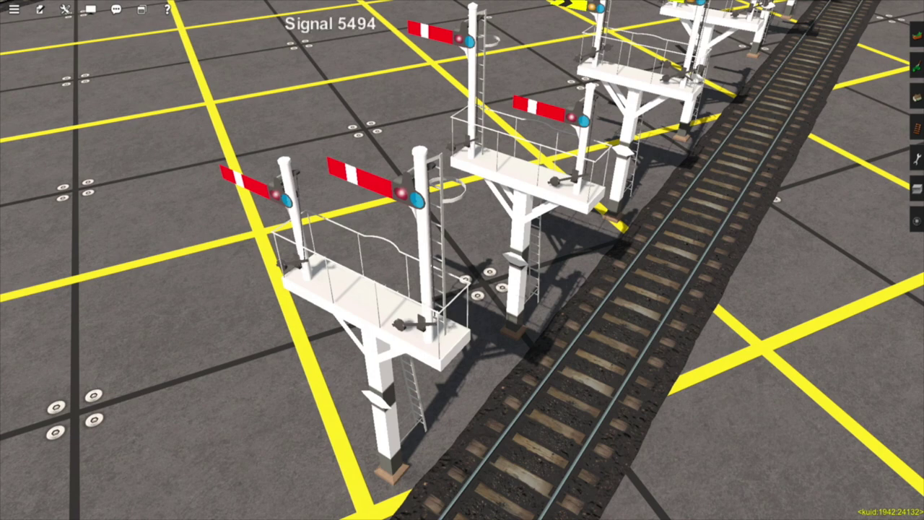
scroll(462, 260, "down", 2)
right_click(480, 339)
scroll(462, 260, "up", 4)
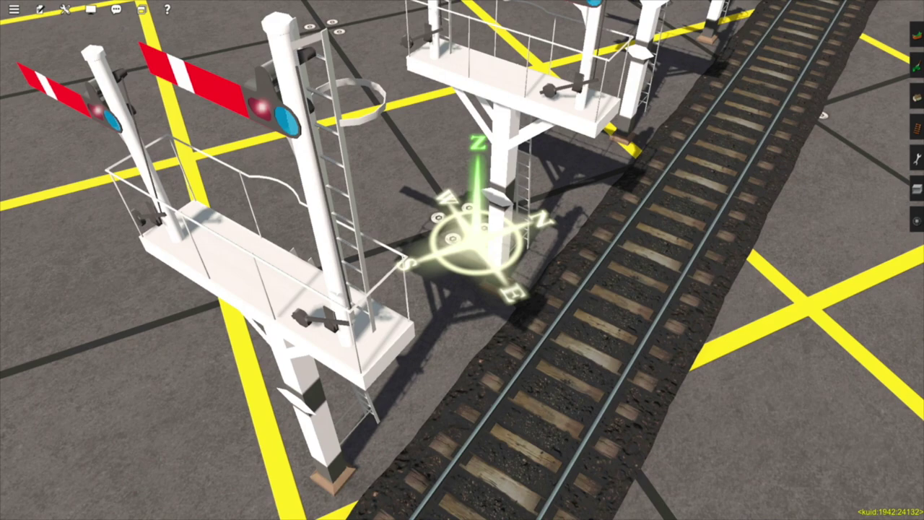
right_click(473, 177)
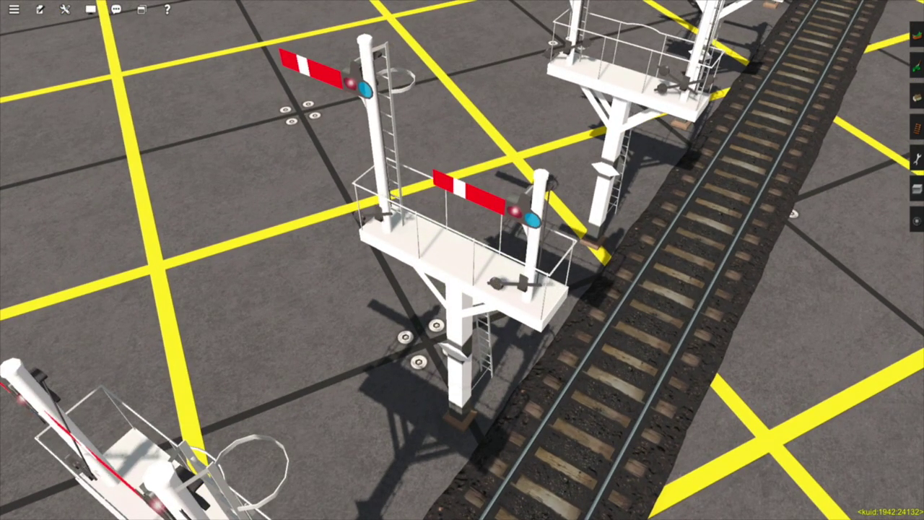
scroll(462, 260, "down", 3)
right_click(509, 217)
scroll(462, 260, "up", 3)
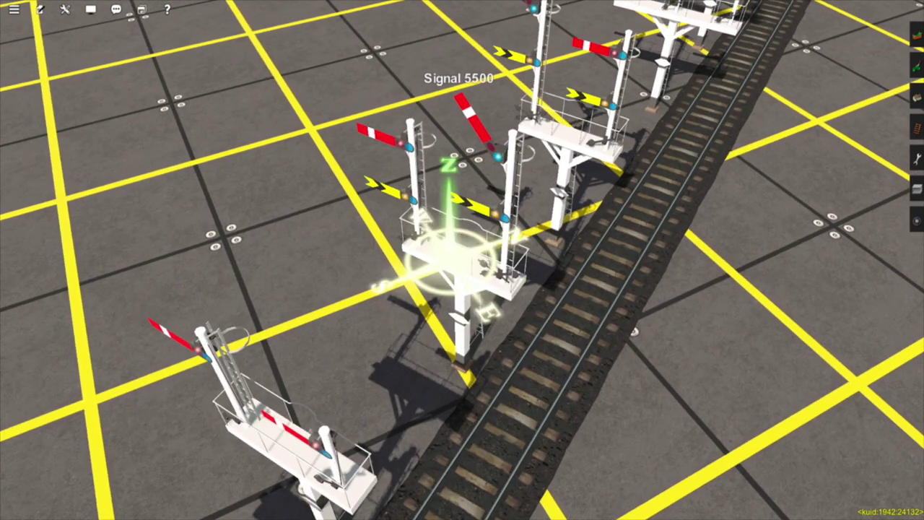
right_click(473, 212)
scroll(462, 260, "up", 2)
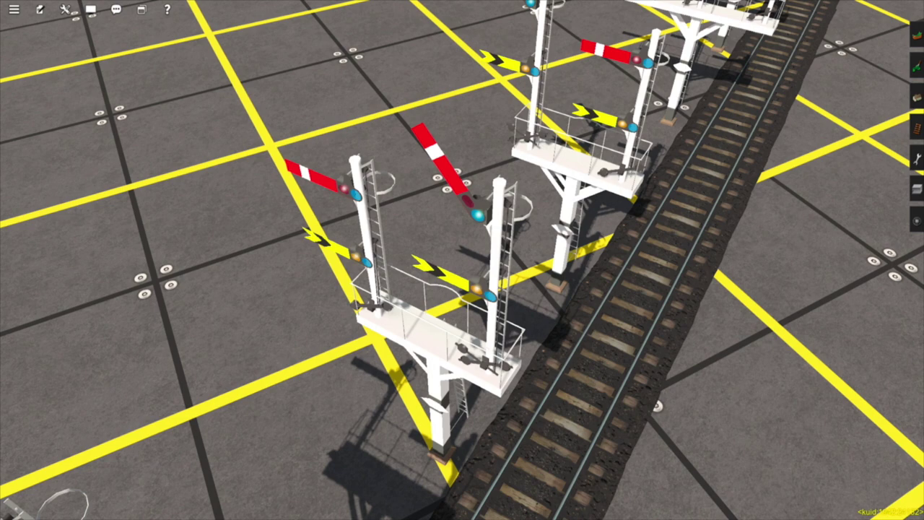
right_click_drag(494, 281, 457, 254)
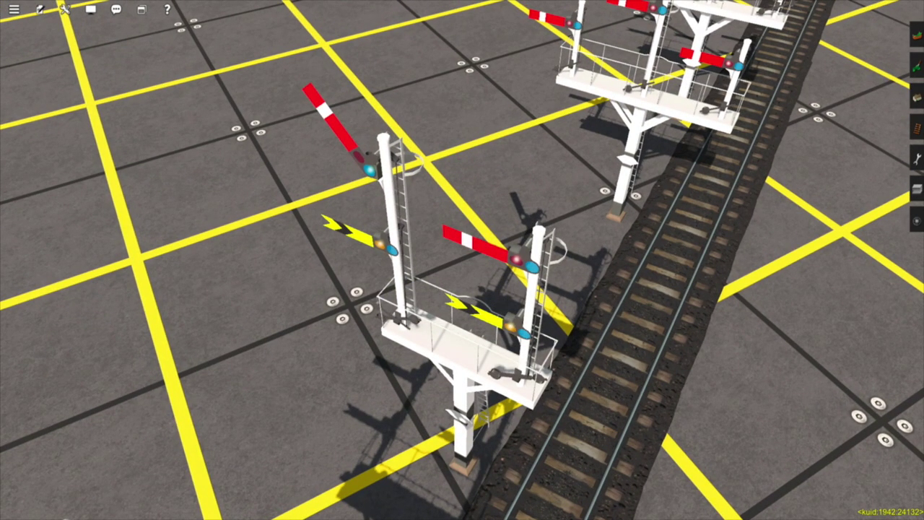
right_click_drag(489, 256, 497, 233)
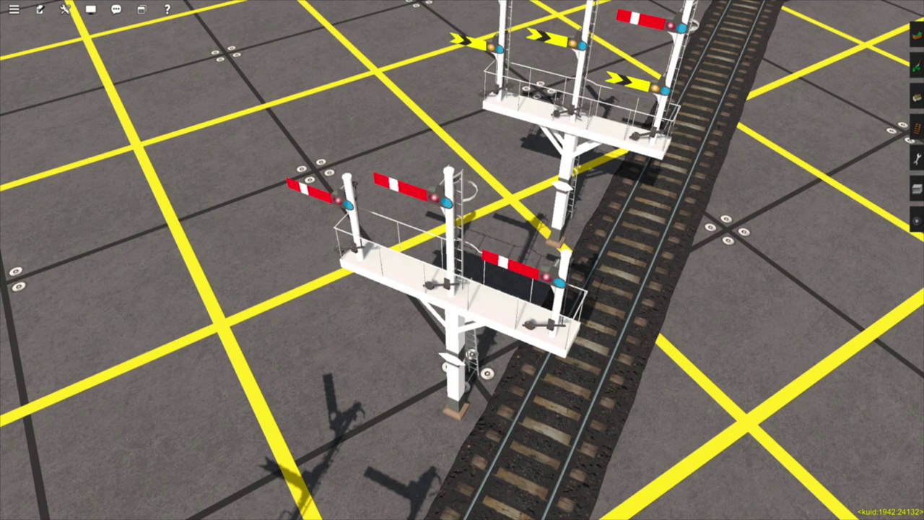
right_click_drag(508, 207, 457, 247)
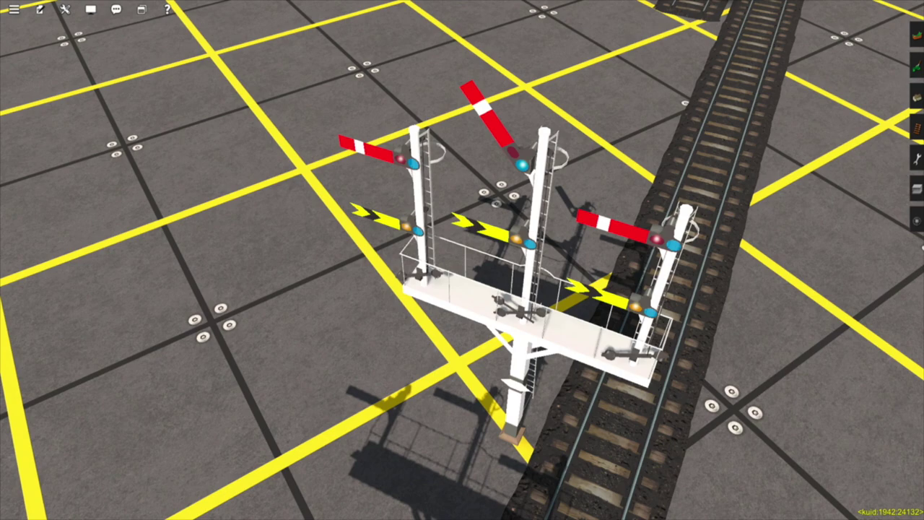
Move the home-only offset bracket signal farther along the track, and shift its separate second post onto the bracket deck
scroll(462, 260, "down", 5)
right_click_drag(586, 270, 465, 190)
scroll(462, 260, "up", 4)
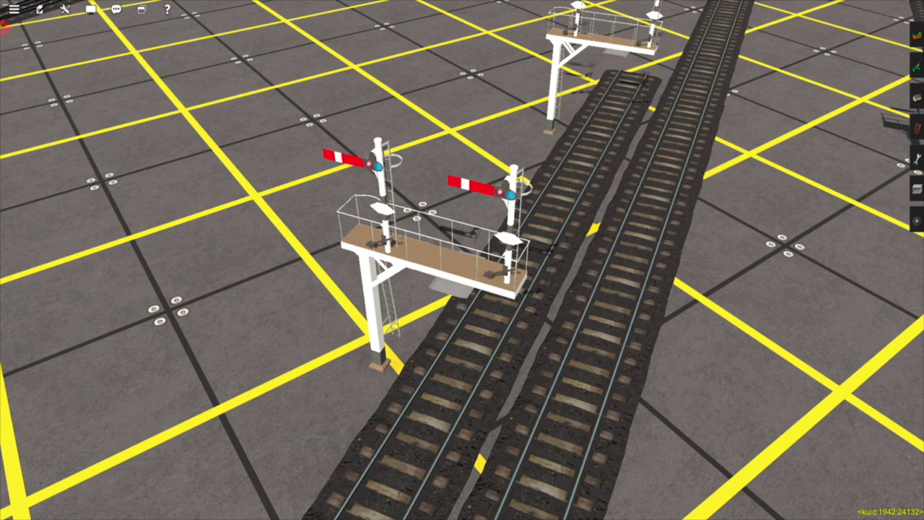
key("F4")
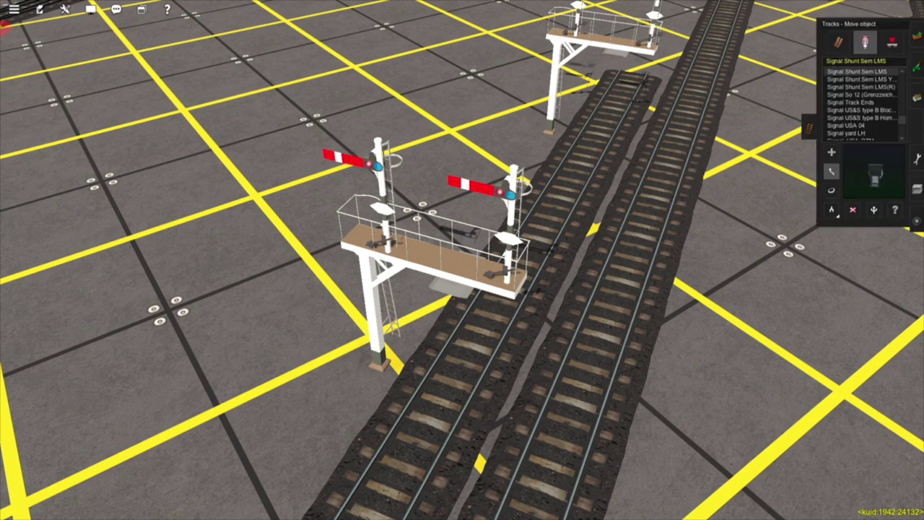
left_click_drag(508, 277, 495, 297)
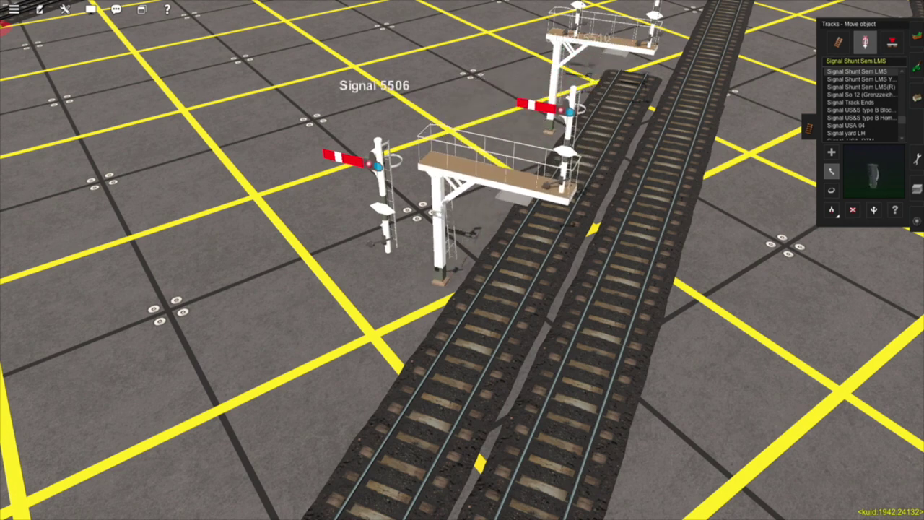
left_click_drag(383, 209, 464, 138)
Inspect the combined home and distant offset bracket signal and the semaphore gantry spanning three tracks
right_click_drag(553, 115, 474, 226)
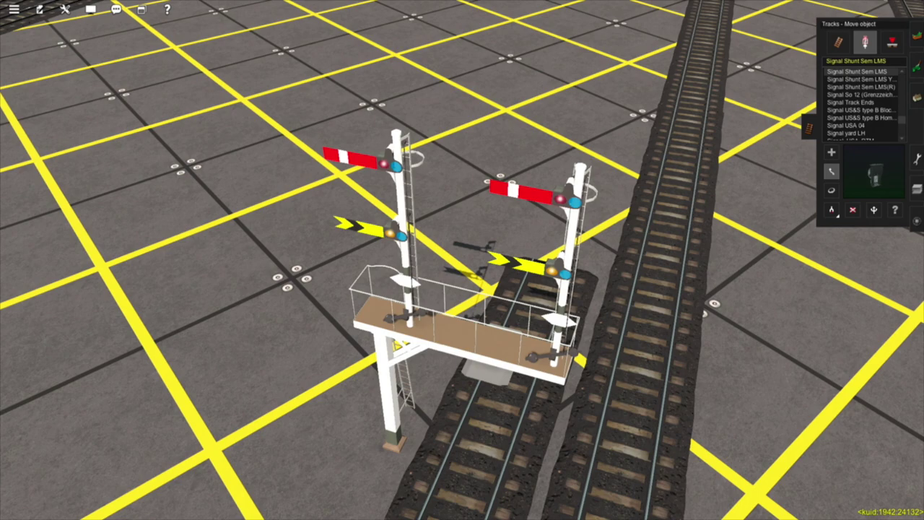
scroll(462, 260, "down", 2)
right_click_drag(614, 272, 493, 226)
key("Left")
key("Down")
scroll(462, 260, "up", 2)
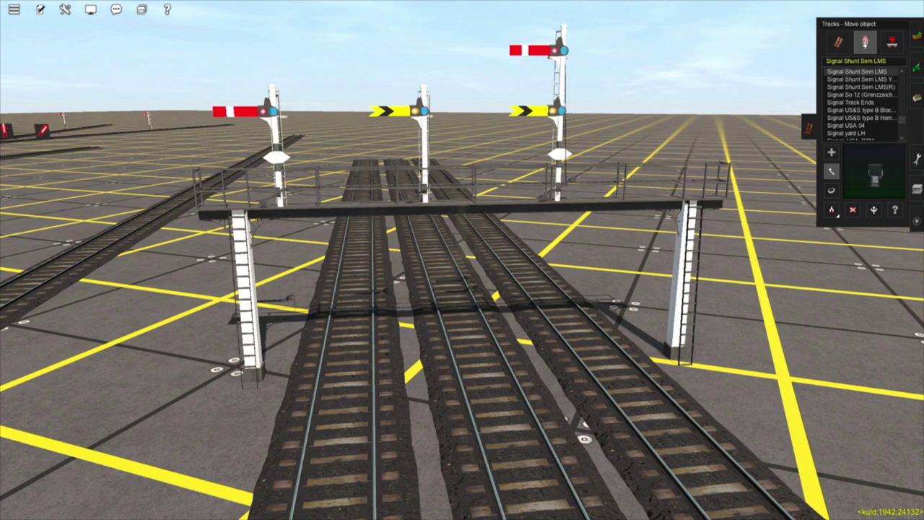
key("Down")
key("Up")
scroll(462, 260, "down", 3)
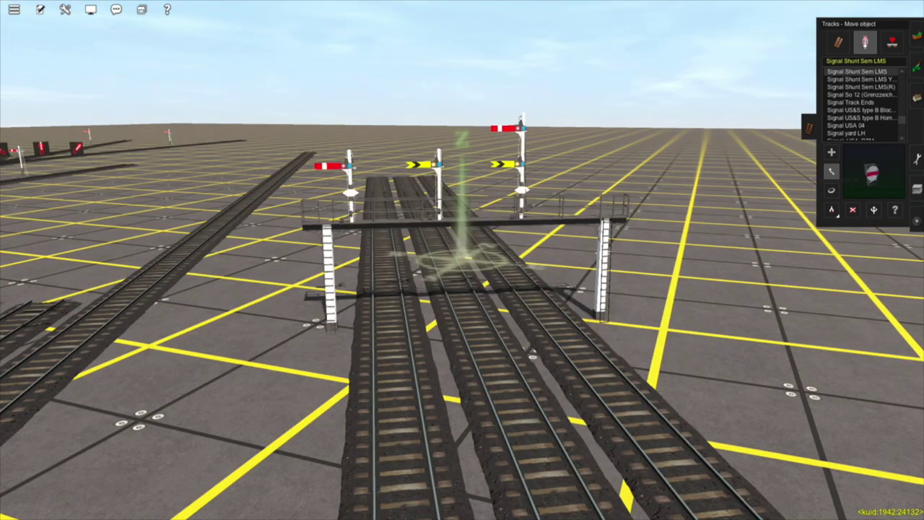
Try moving the far leg of the three-track signal gantry as a spline object
left_click(916, 97)
left_click(885, 46)
left_click(833, 179)
mouse_move(581, 304)
left_mouse_down()
mouse_move(643, 344)
mouse_move(724, 350)
mouse_move(643, 181)
mouse_move(670, 289)
mouse_move(679, 289)
left_mouse_up()
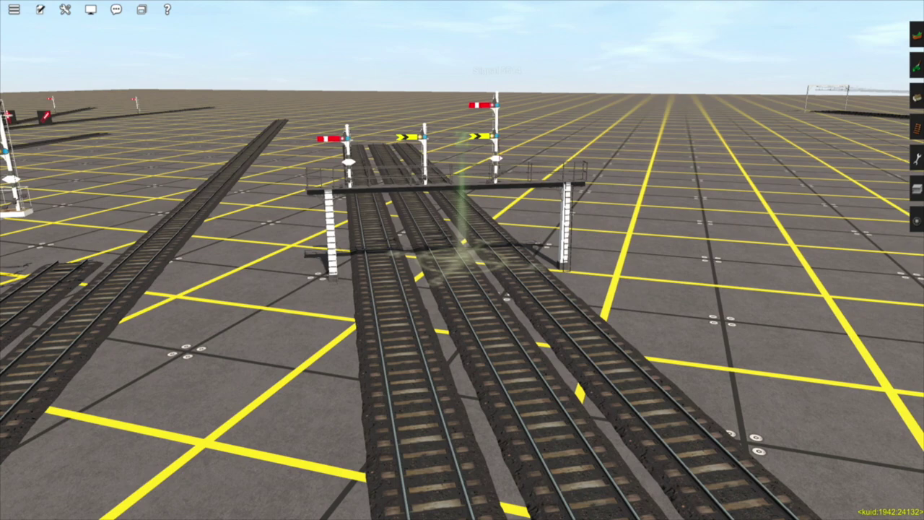
Examine the bracket signals along the line, the waiting steam locomotive, and the two-post junction signal before Junction 5520
right_click_drag(438, 312, 391, 257)
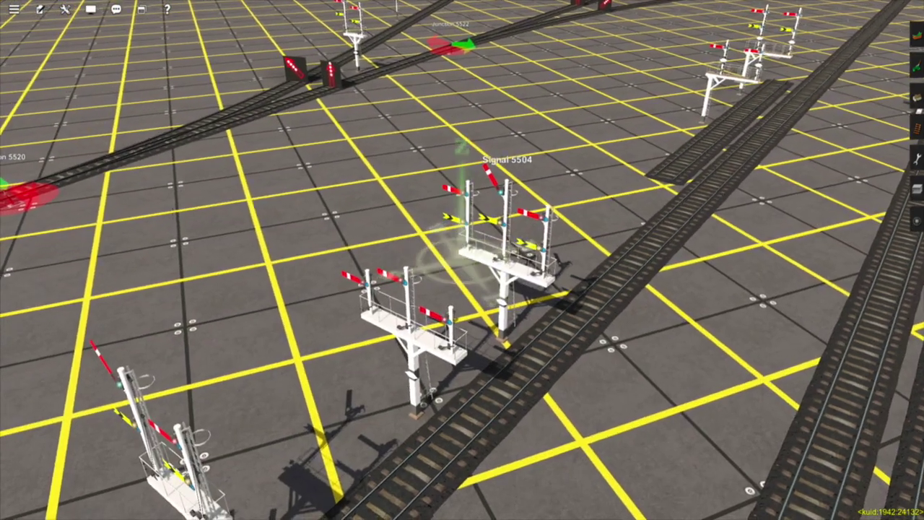
right_click_drag(455, 261, 348, 256)
key("Left")
key("Up")
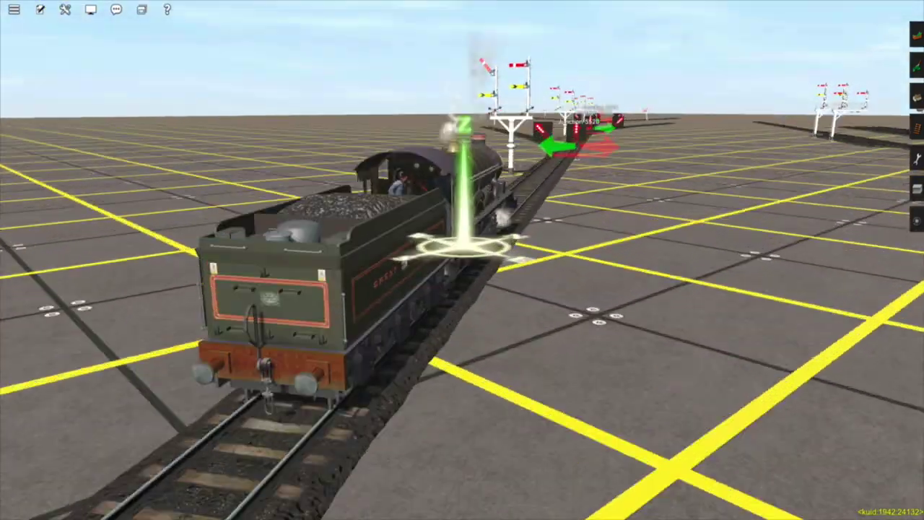
key("Left")
mouse_move(462, 247)
right_mouse_down()
mouse_move(447, 231)
mouse_move(456, 239)
mouse_move(464, 230)
right_mouse_up()
key("Right")
key("Down")
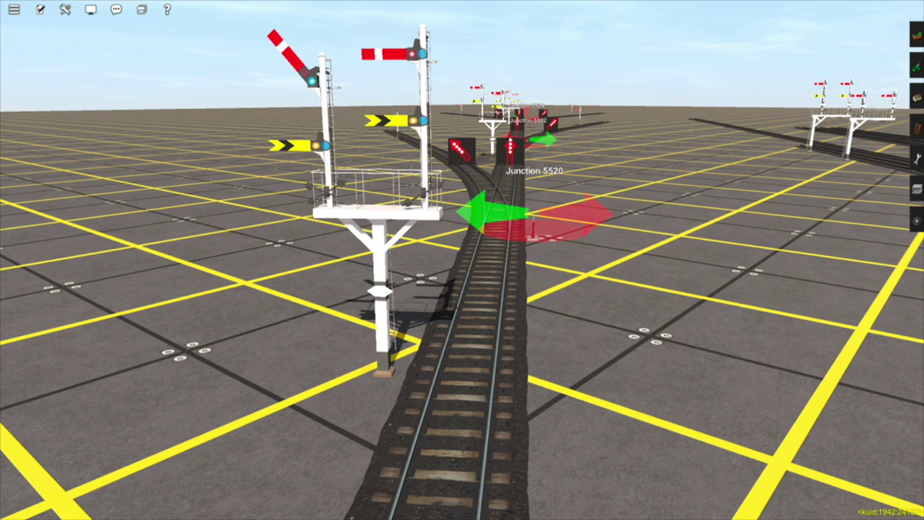
right_click_drag(488, 252, 459, 256)
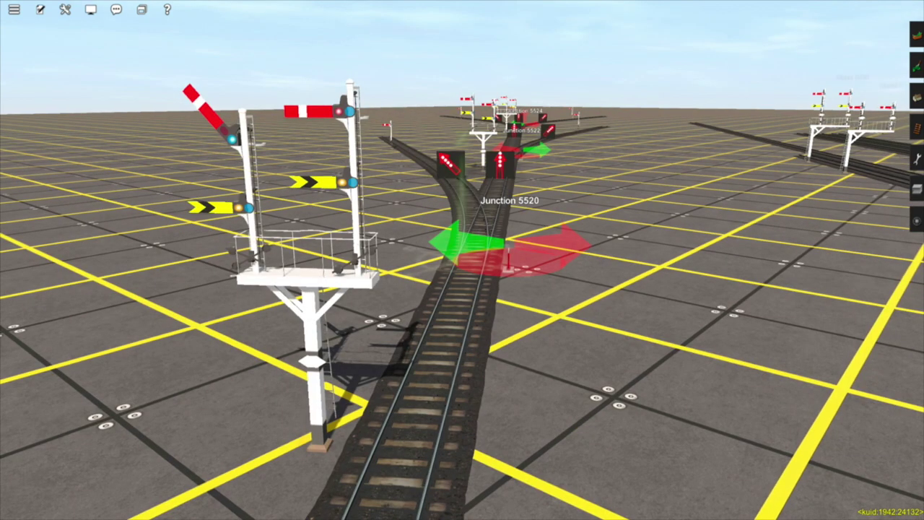
Switch Junction 5520 to the straight-ahead route to operate the two-post semaphore protecting it
left_click(917, 129)
left_click(873, 210)
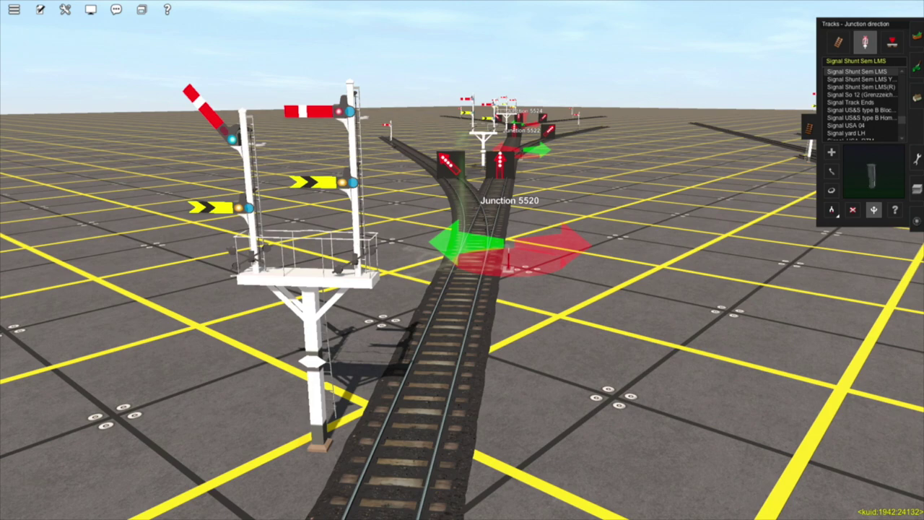
left_click(507, 254)
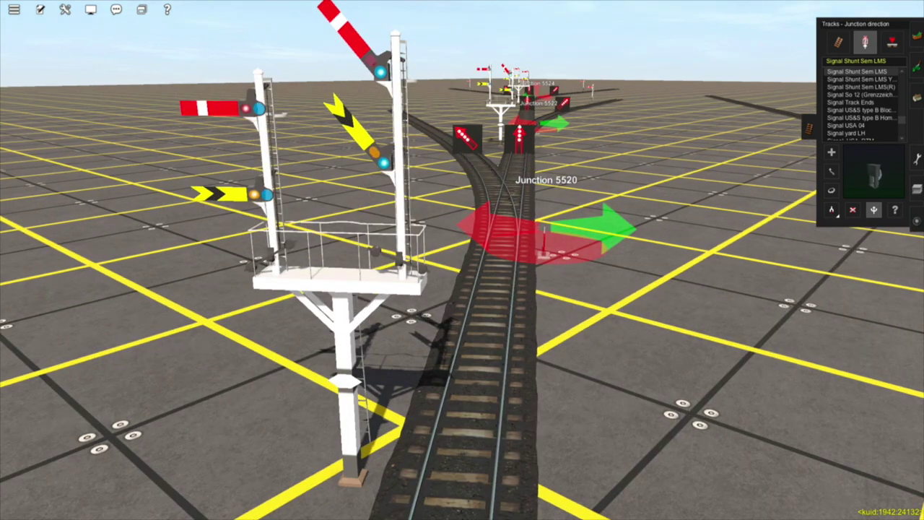
Follow the line to Junction 5522 and switch it to the straight-ahead route to change its two-post semaphore
right_click(492, 202)
right_click_drag(490, 203, 455, 215)
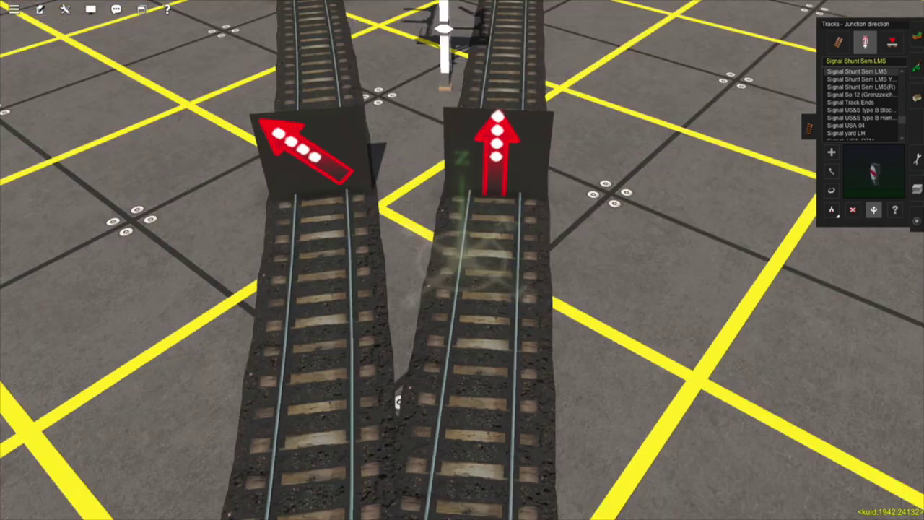
mouse_move(470, 258)
right_mouse_down()
mouse_move(450, 231)
mouse_move(466, 218)
mouse_move(459, 248)
right_mouse_up()
key("Down")
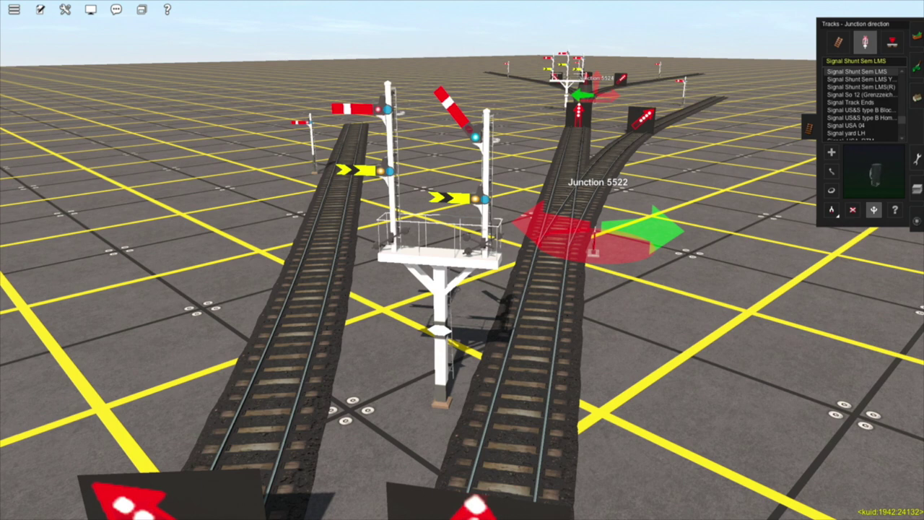
left_click(593, 245)
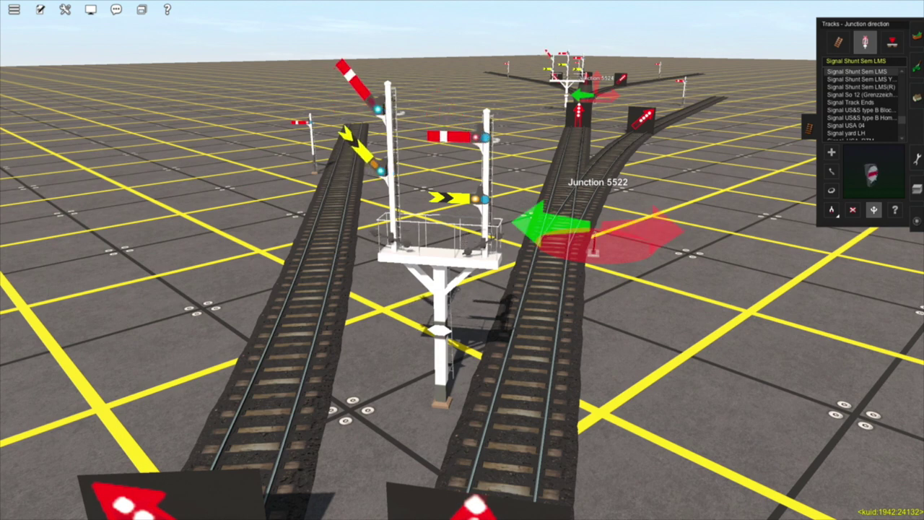
mouse_move(553, 160)
right_mouse_down()
mouse_move(507, 134)
mouse_move(464, 161)
right_mouse_up()
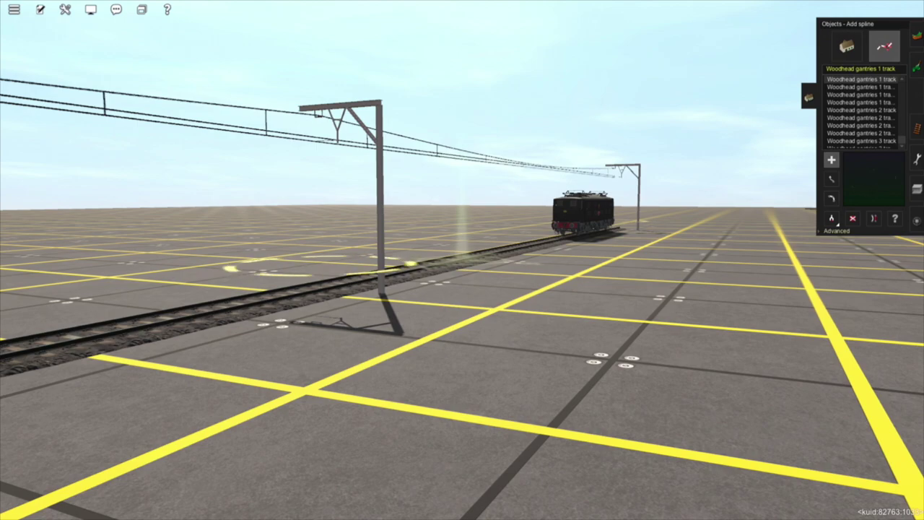
Lay a Woodhead gantries 1 track spline across the open ground beside the electrified track
key("Up")
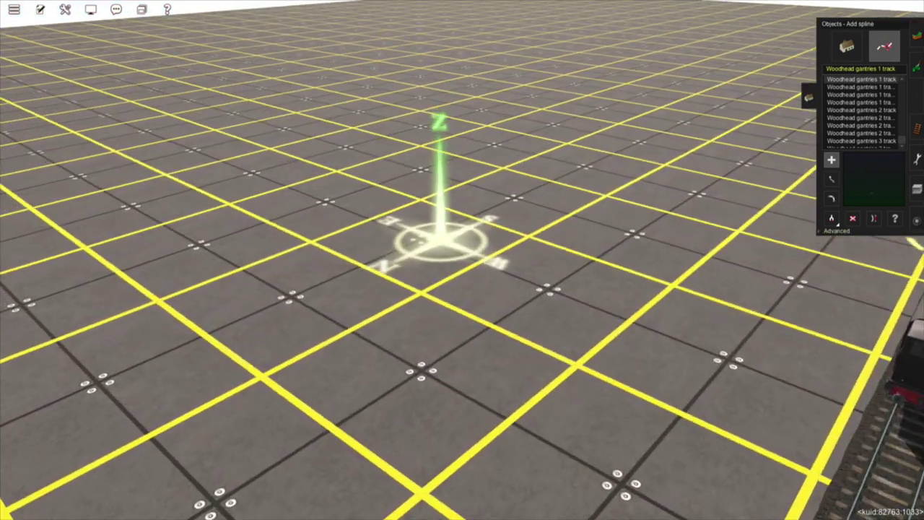
left_click_drag(151, 143, 556, 304)
right_click(364, 217)
key("Left")
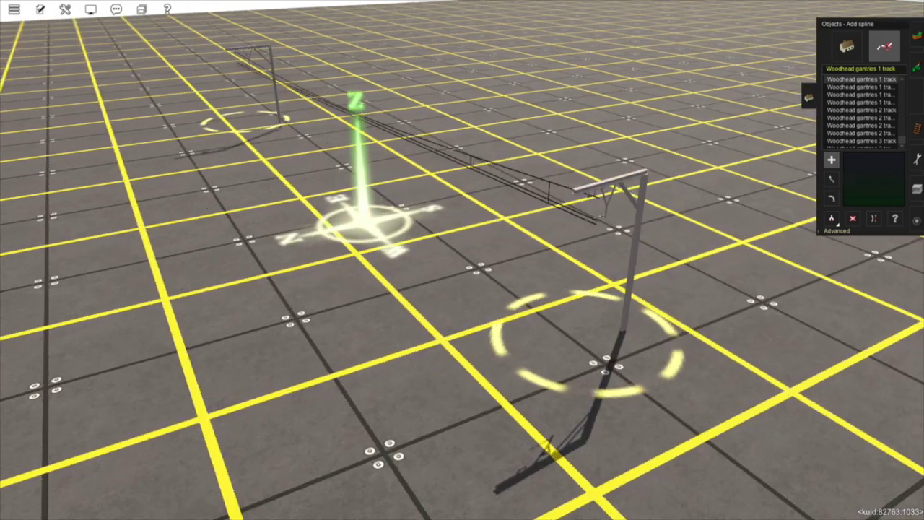
Inspect the single-track Woodhead gantries and their overhead wires along the track where it starts to curve
key("Down")
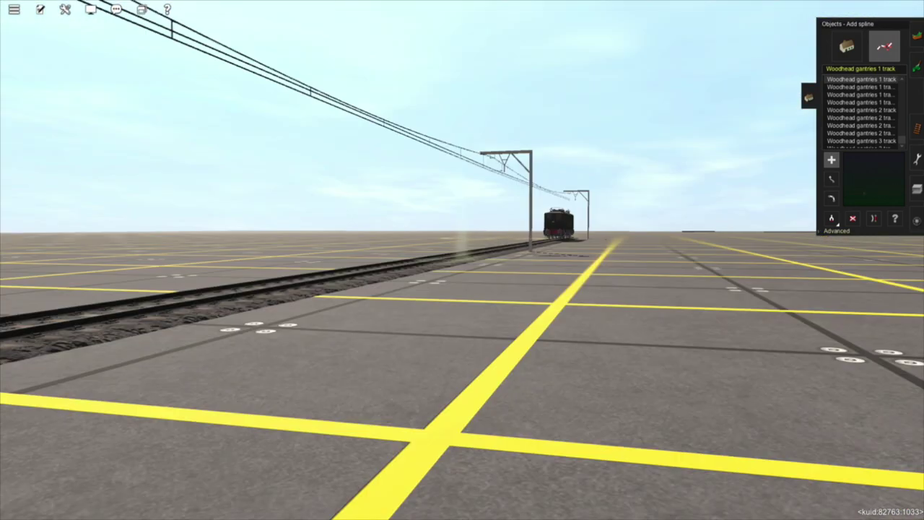
key("Up")
key("Left")
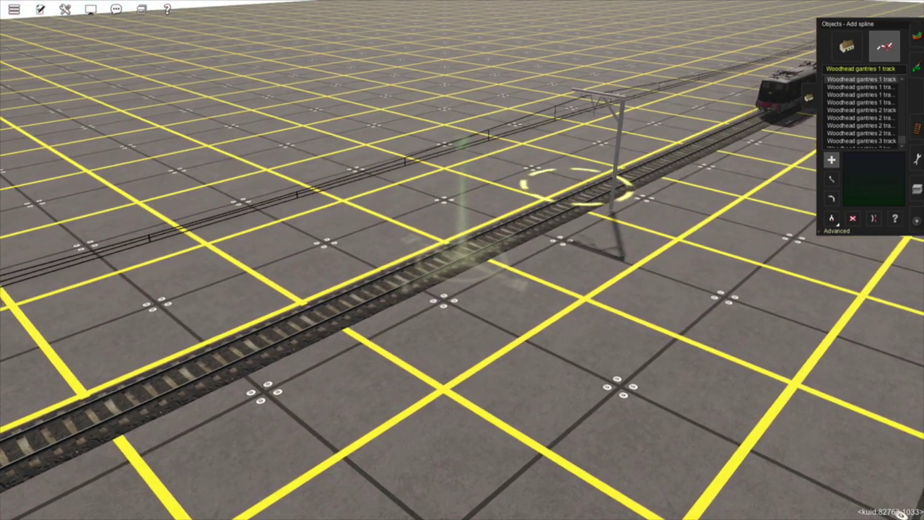
right_click(371, 305)
key("Left")
key("Down")
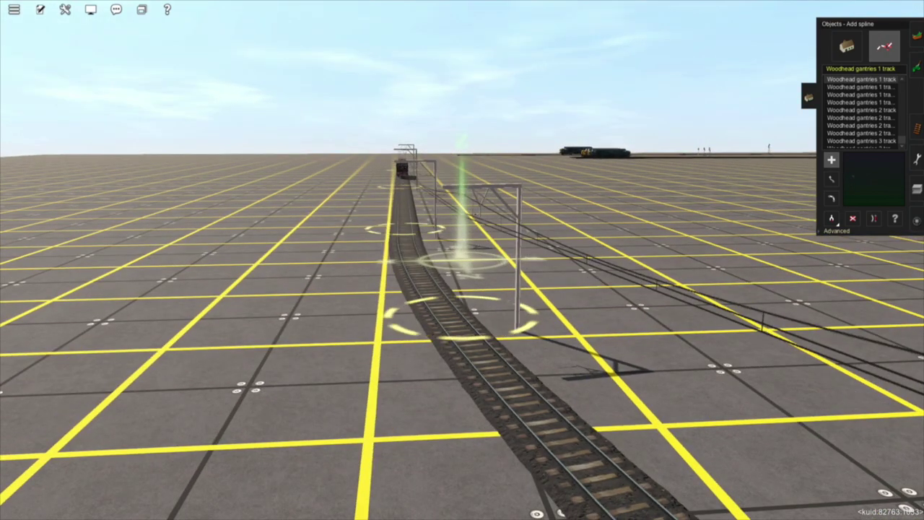
Select the Woodhead gantries 1 track 25 spline and examine the closely spaced single-track gantries along the curve
left_click(860, 86)
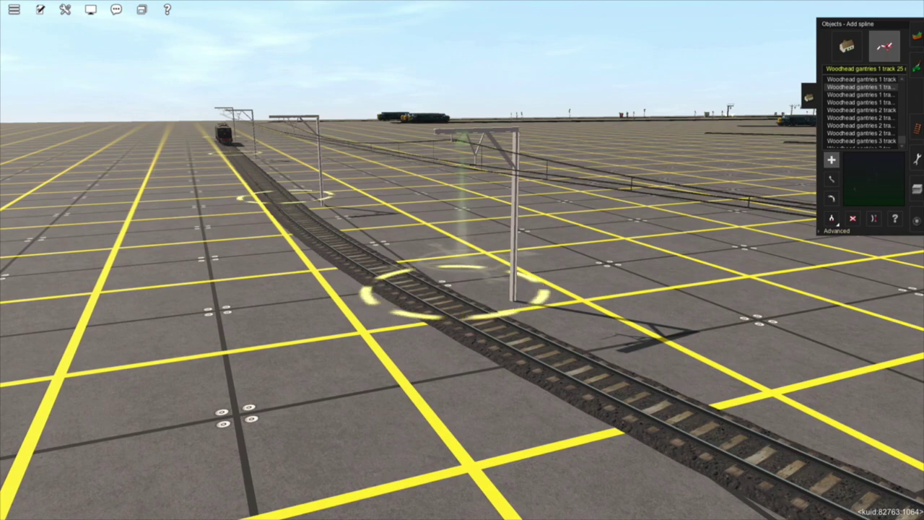
key("Up")
key("Left")
right_click(531, 319)
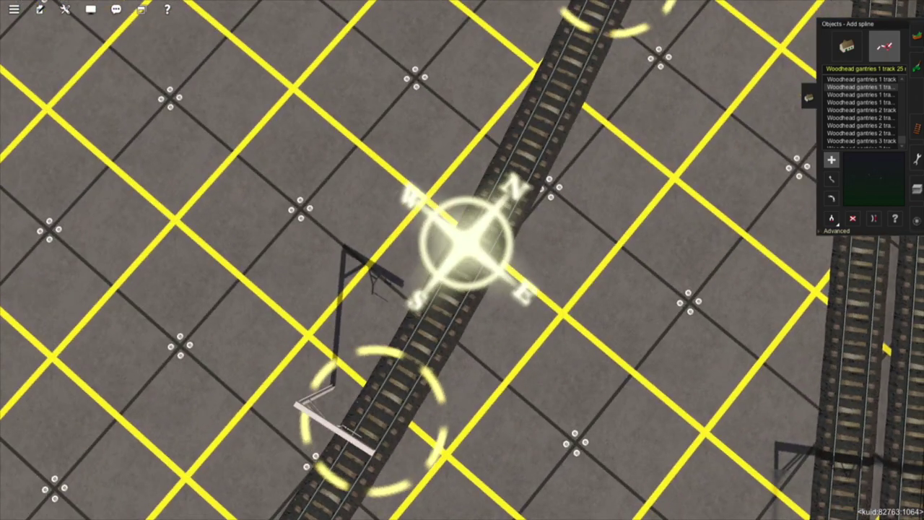
key("Down")
key("Left")
key("Right")
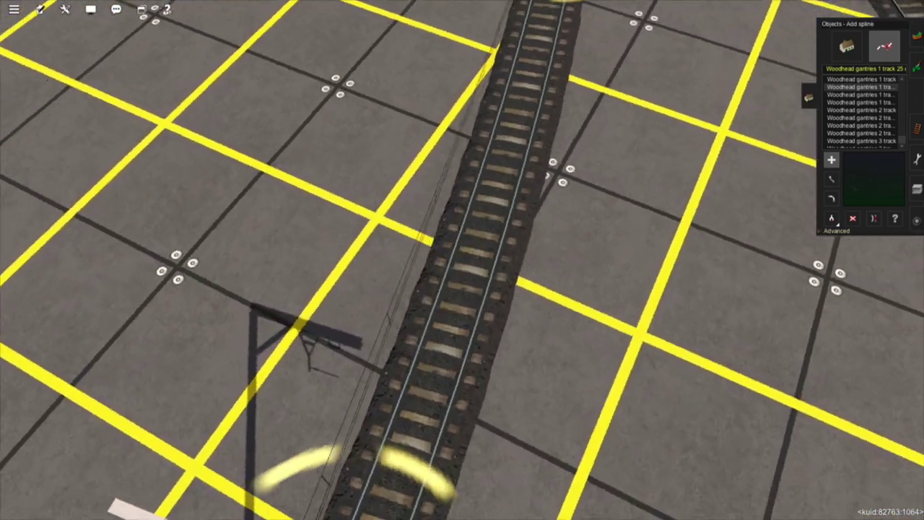
key("Left")
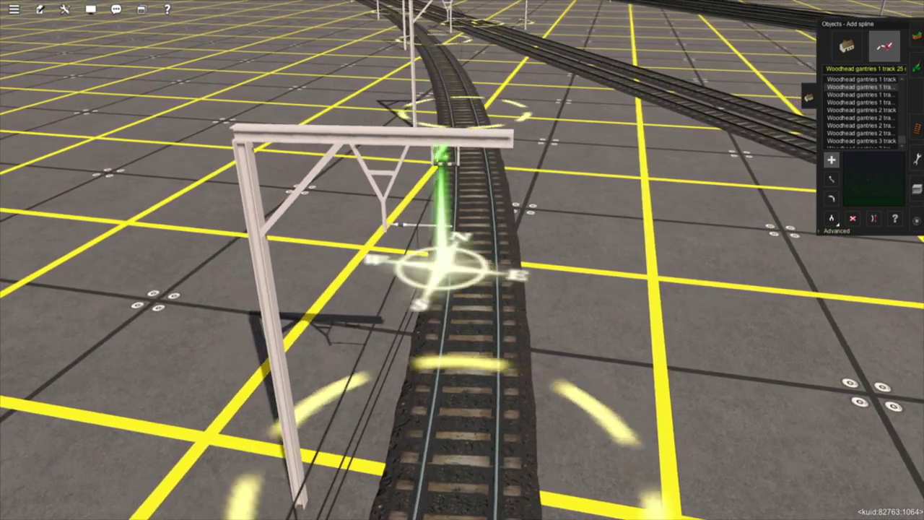
right_click(435, 234)
mouse_move(457, 246)
right_mouse_down()
mouse_move(472, 241)
mouse_move(453, 229)
mouse_move(463, 212)
mouse_move(457, 233)
right_mouse_up()
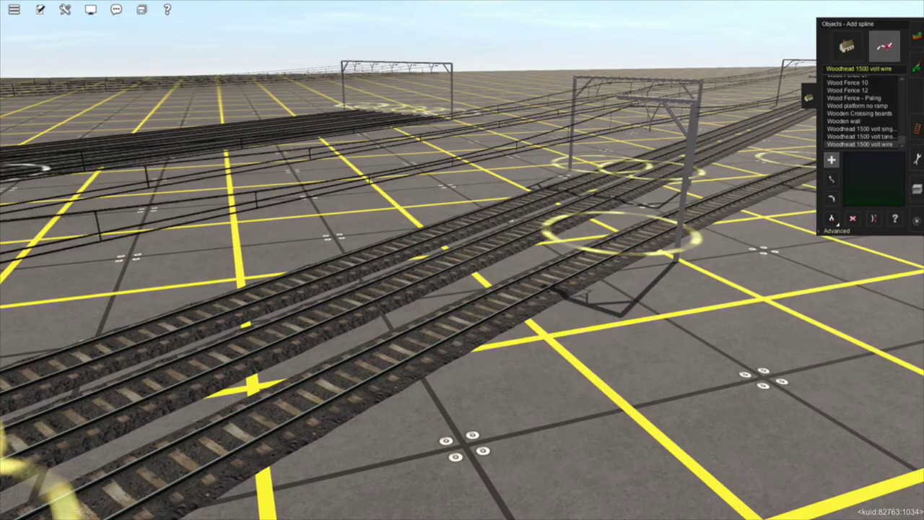
Inspect the single-track mast and the three-track Woodhead gantries where the three parallel tracks run together
key("Left")
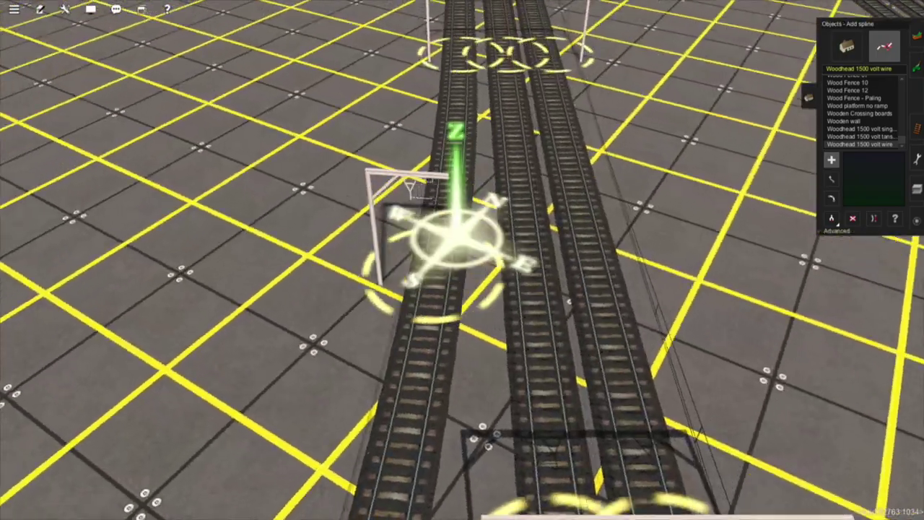
right_click(460, 55)
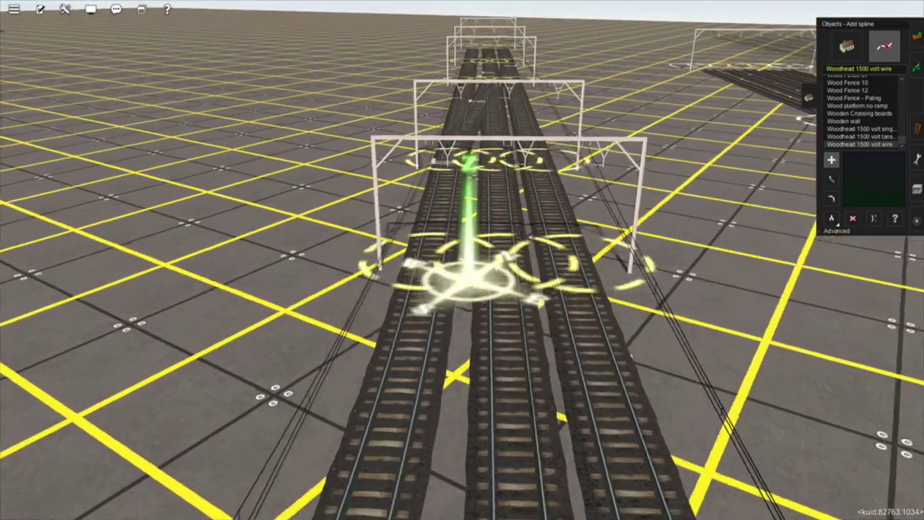
right_click(450, 442)
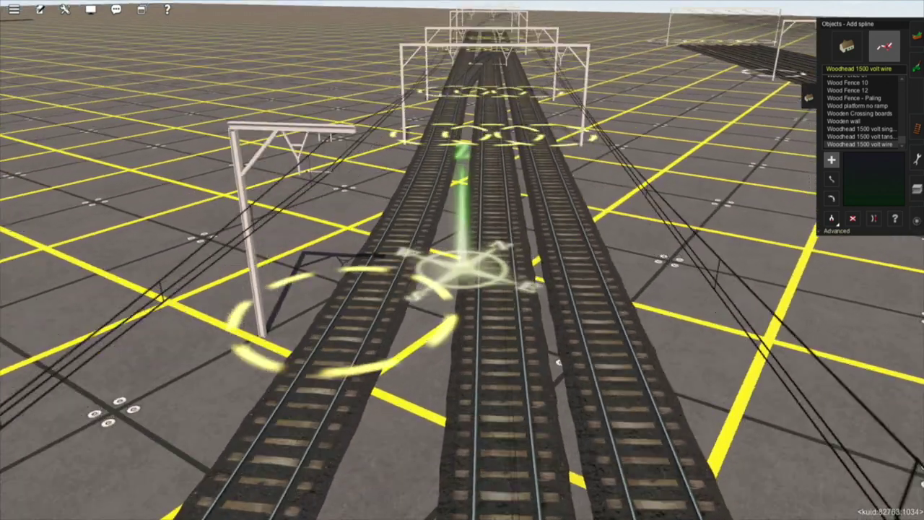
scroll(462, 260, "up", 5)
key("Down")
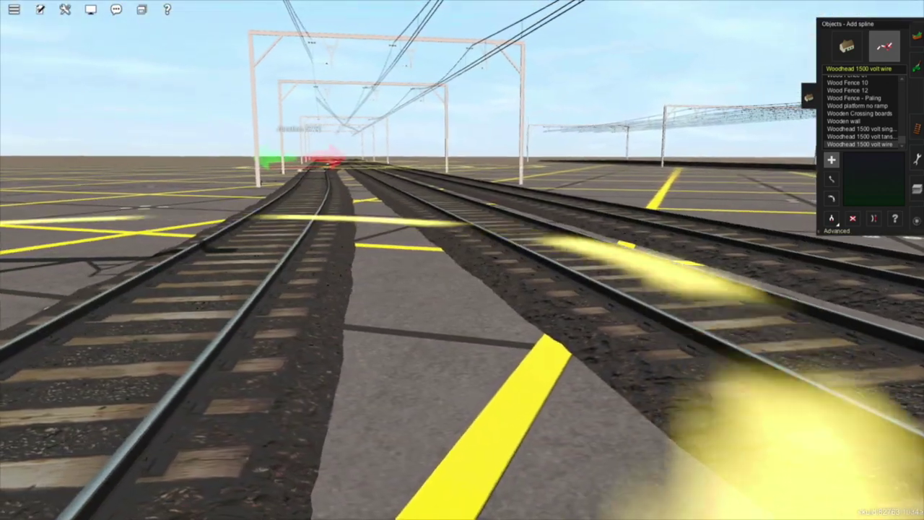
Inspect the wide Woodhead gantries and parallel overhead wires spanning the multi-track section
key("Up")
right_click(425, 94)
key("Left")
key("Down")
key("Down")
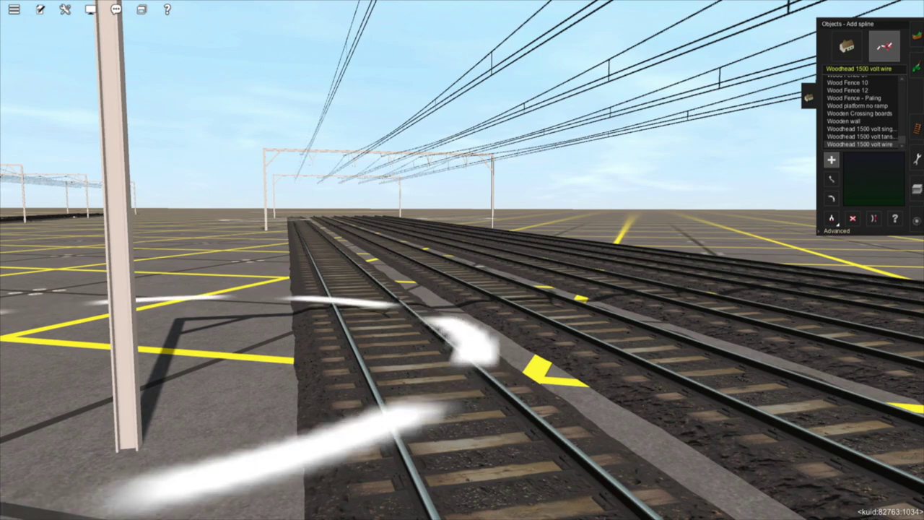
key("Up")
scroll(413, 342, "down", 5)
right_click(412, 342)
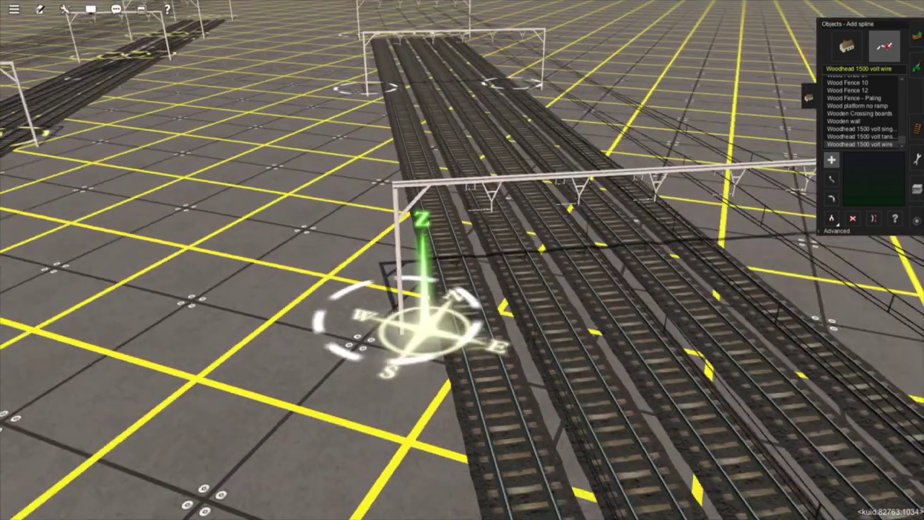
Try moving a spline point near the wide multi-track gantry, and examine the gantries and overhead wires from rail level
key("m")
left_click_drag(443, 253, 302, 148)
right_click_drag(425, 157, 595, 87)
scroll(462, 260, "up", 4)
right_click_drag(462, 260, 347, 328)
scroll(462, 260, "down", 4)
right_click_drag(447, 274, 520, 275)
right_click_drag(451, 252, 519, 109)
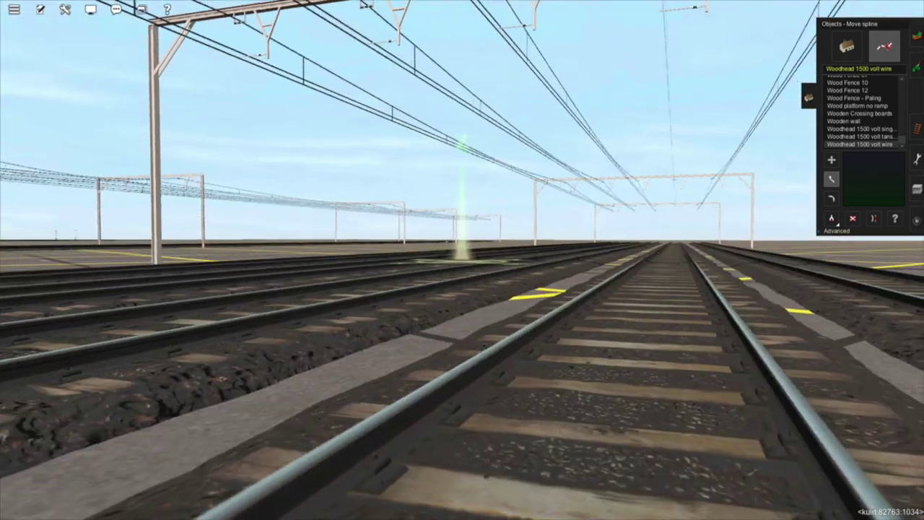
scroll(462, 260, "down", 2)
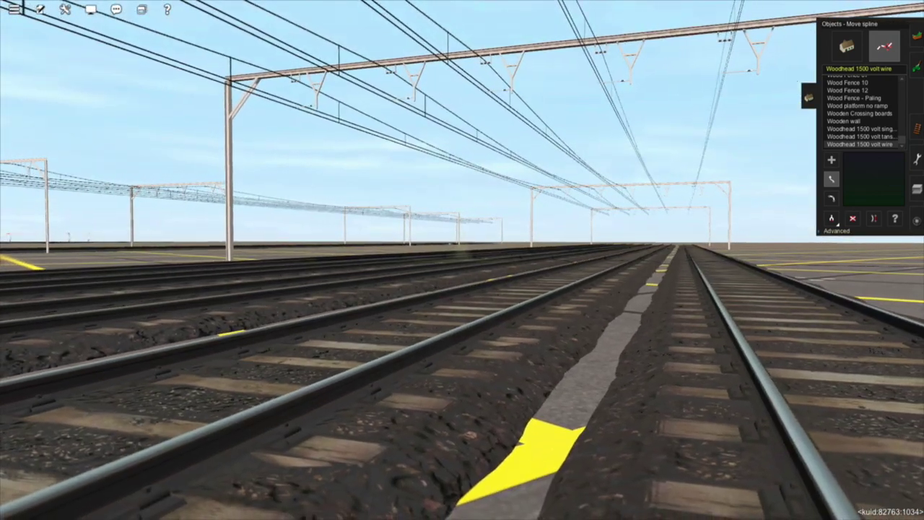